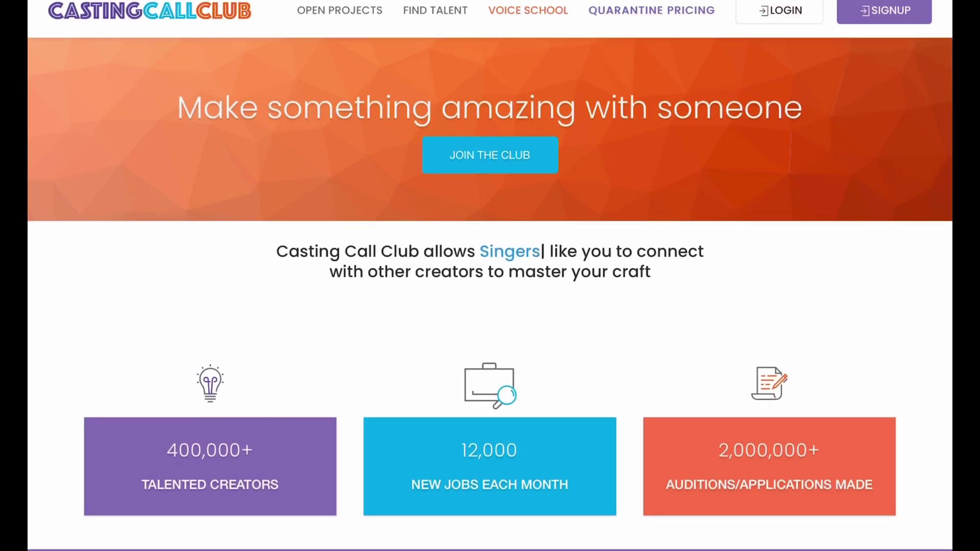
# - Start a new signup, entering the account's email address and chosen username
pyautogui.click(884, 11)
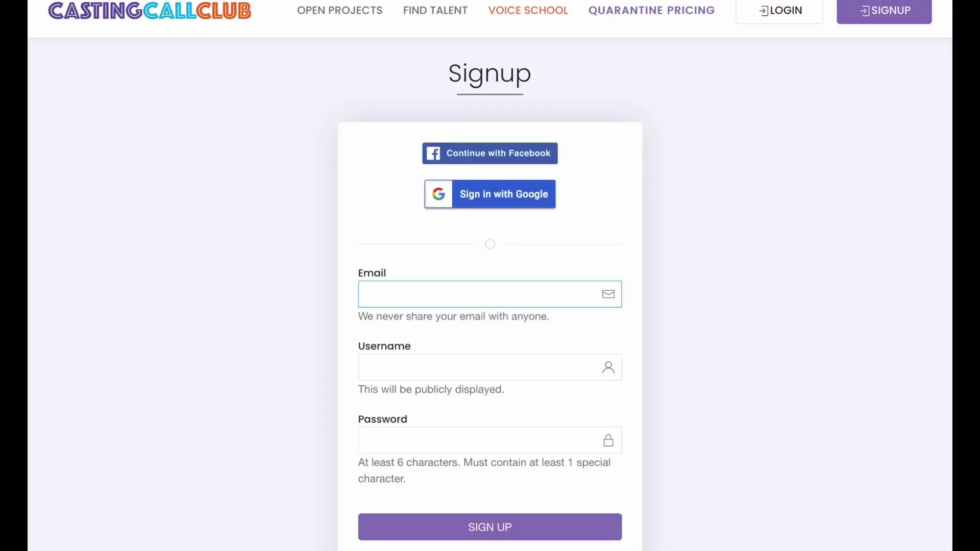
pyautogui.scroll(-2, 490, 276)
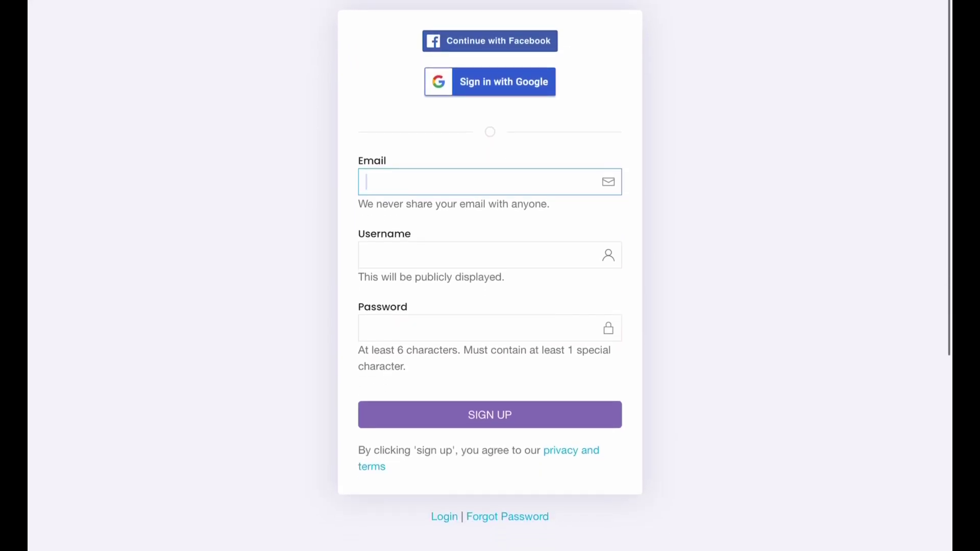
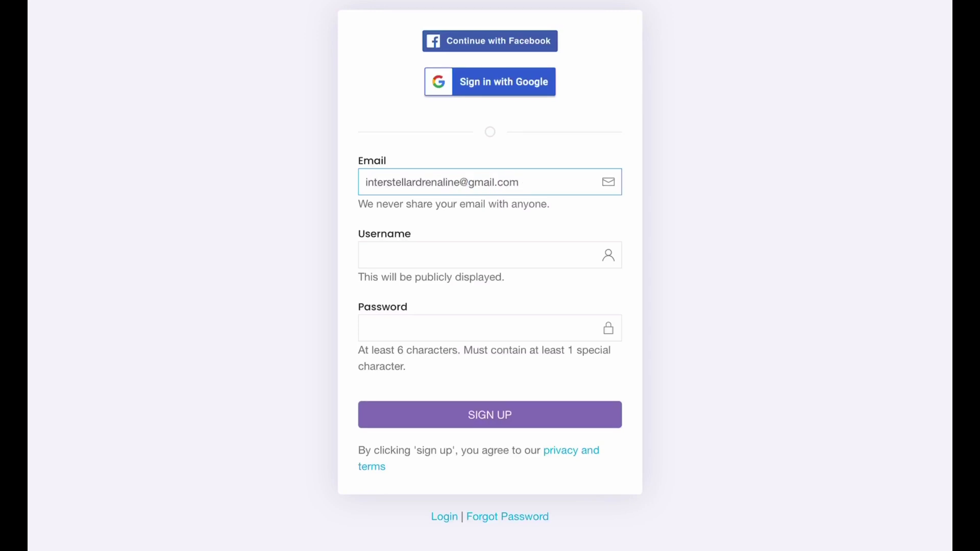
pyautogui.click(367, 255)
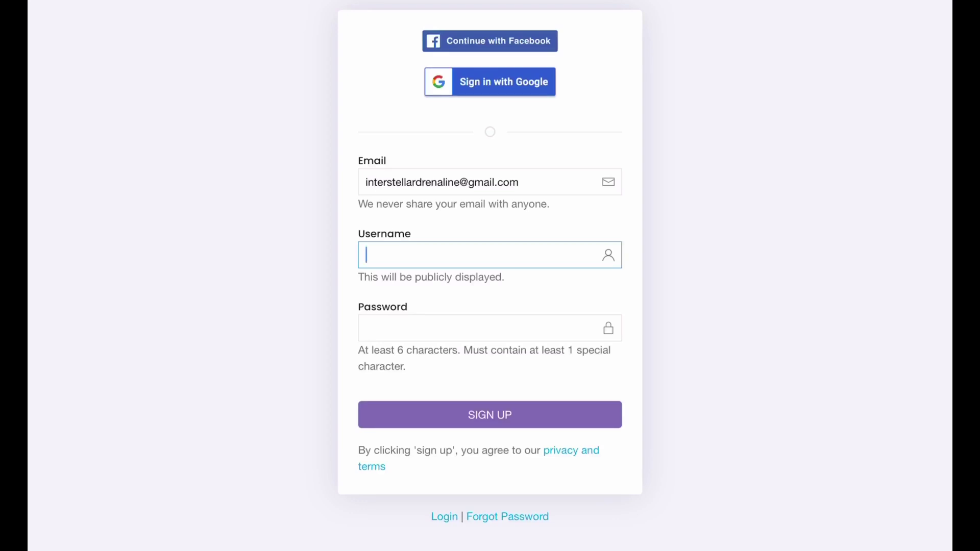
pyautogui.write('Interstellar Drenaline')
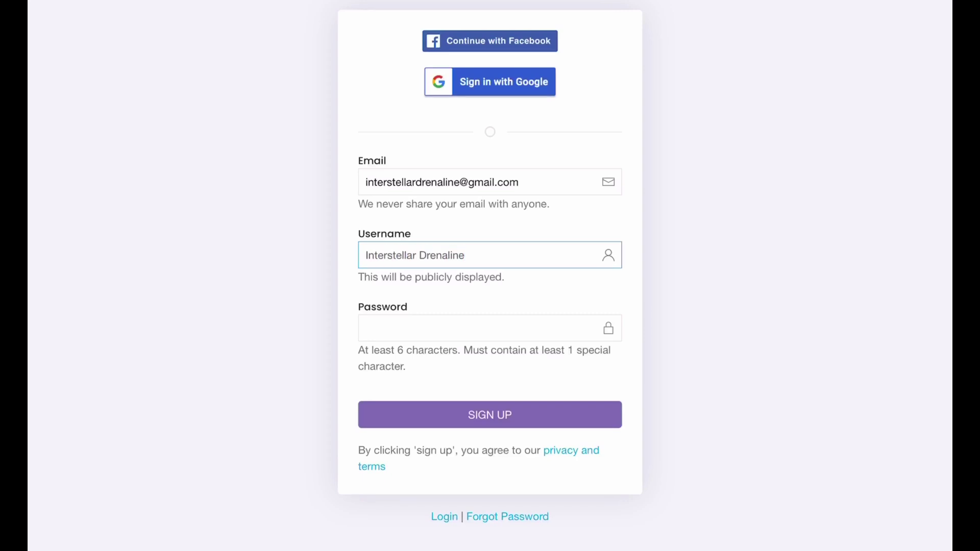
pyautogui.write(' Wrestling')
pyautogui.click(367, 328)
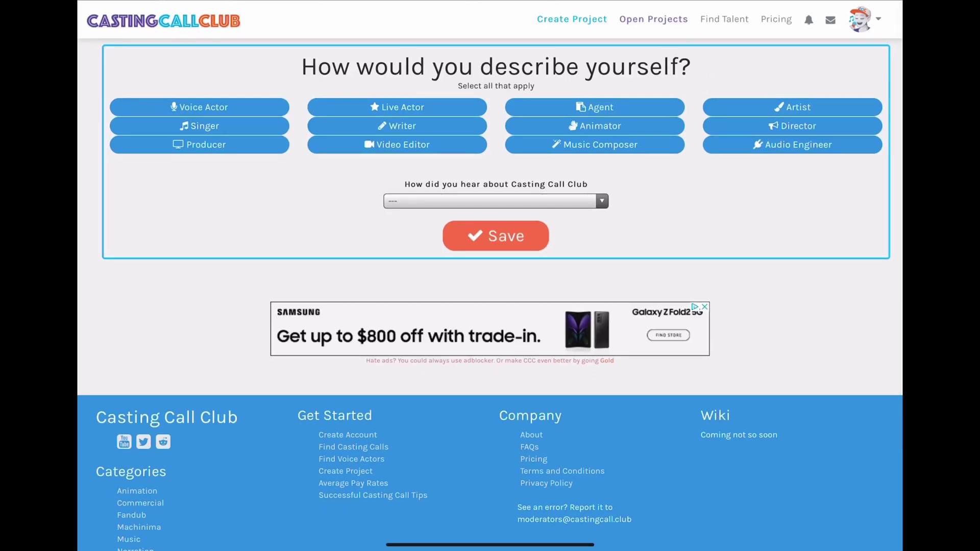
# - Select the roles Voice Actor, Singer, Producer, Writer, Video Editor, Animator, Music Composer, Artist, Director and Audio Engineer
pyautogui.click(200, 107)
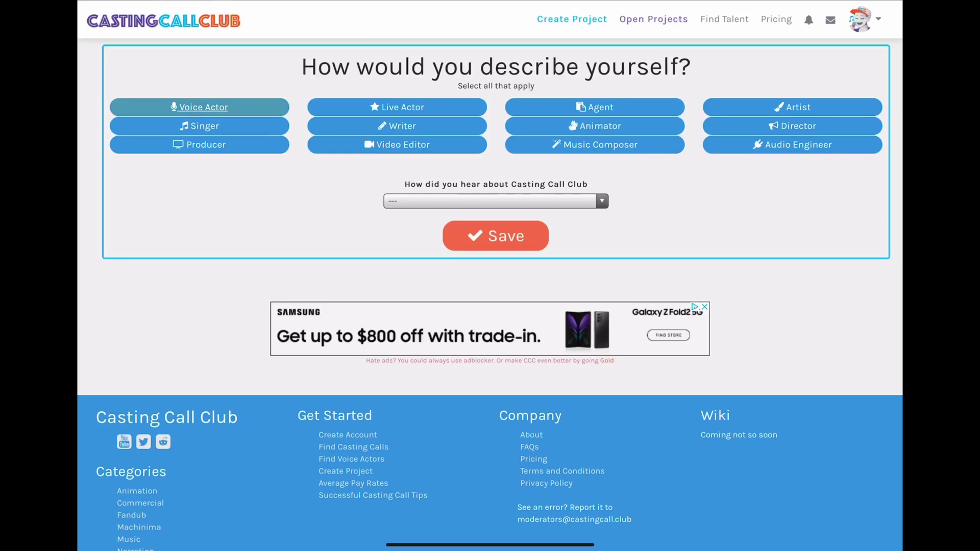
pyautogui.click(199, 126)
pyautogui.click(200, 145)
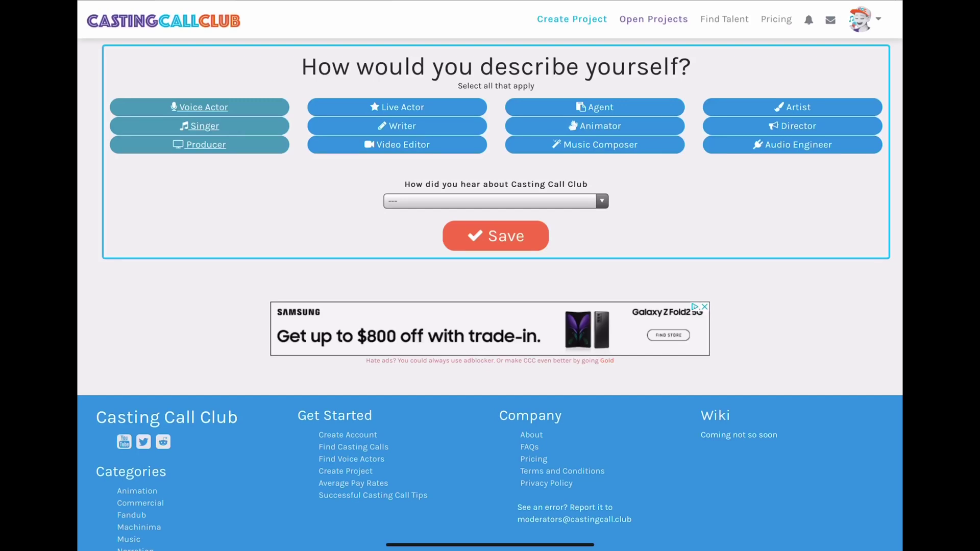
pyautogui.click(397, 126)
pyautogui.click(398, 145)
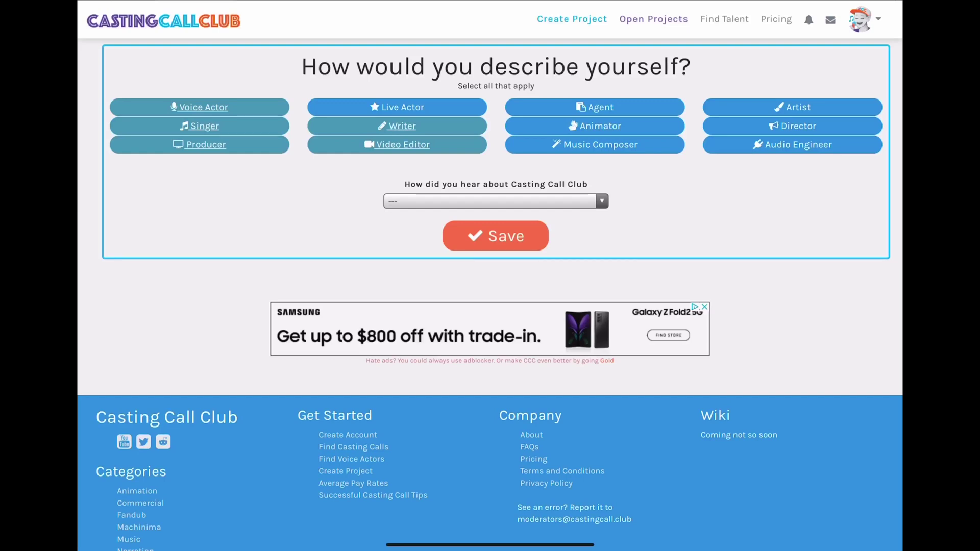
pyautogui.click(595, 126)
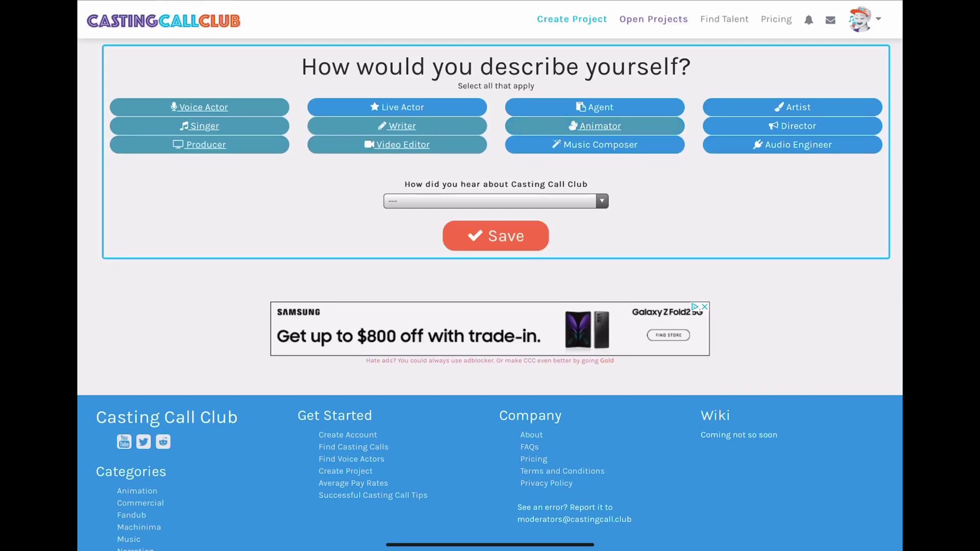
pyautogui.click(595, 145)
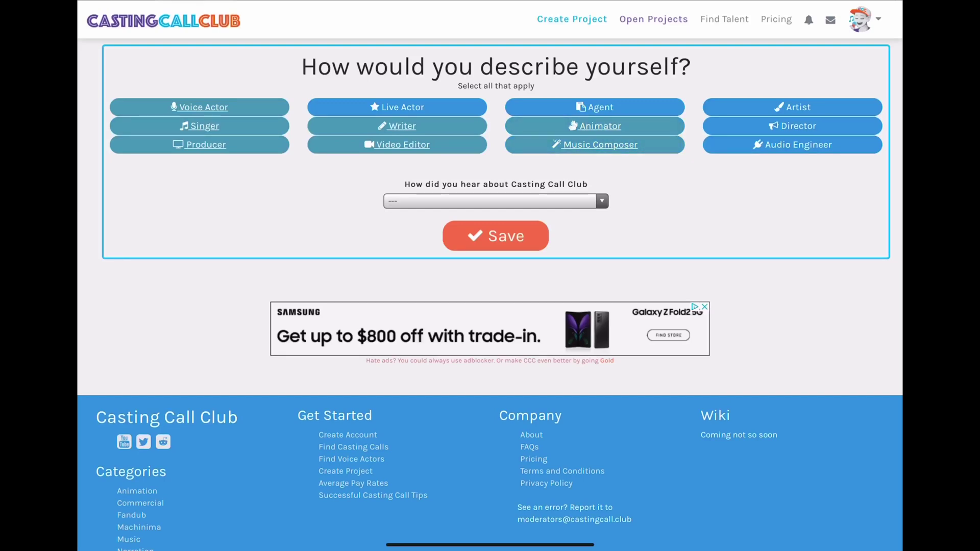
pyautogui.click(792, 107)
pyautogui.click(792, 127)
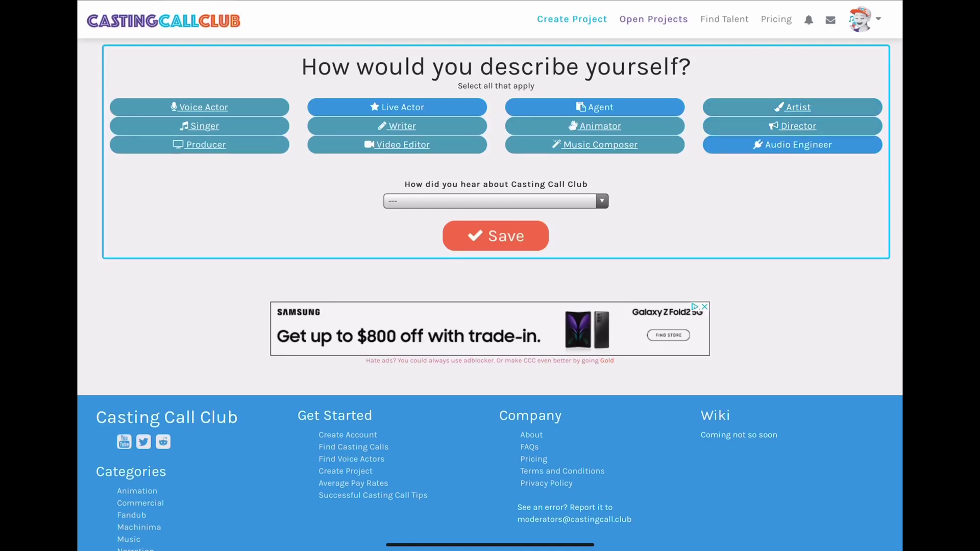
pyautogui.click(792, 144)
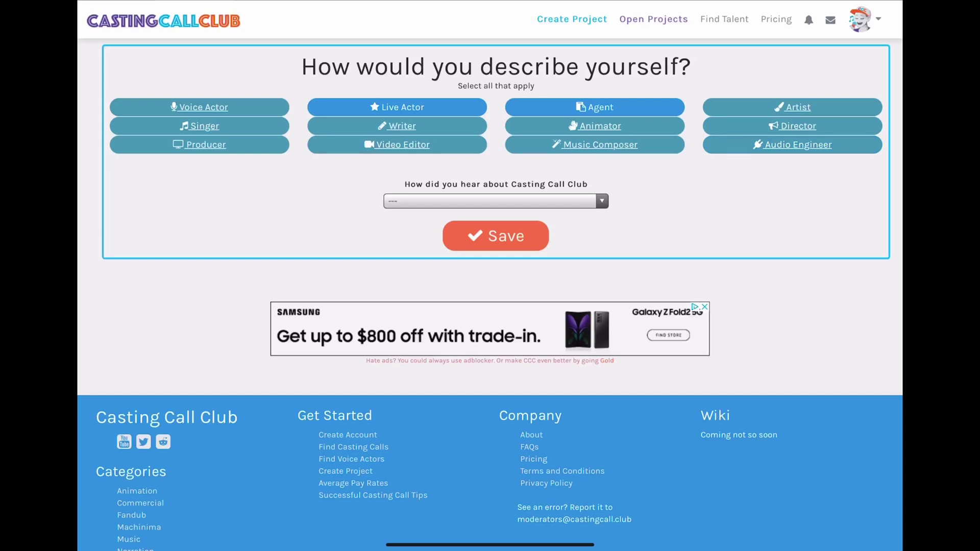
# - Set YouTube as the referral source and save the profile setup
pyautogui.click(496, 201)
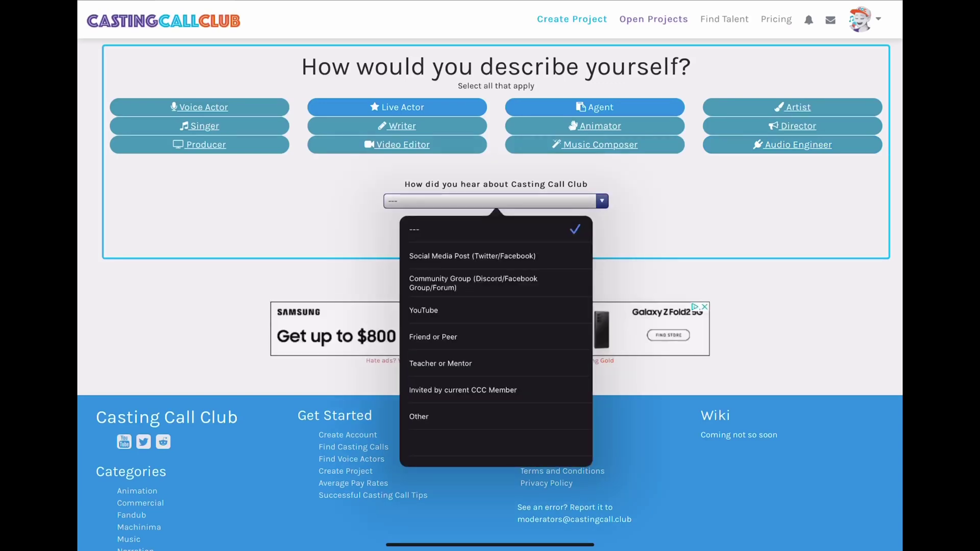
pyautogui.click(423, 311)
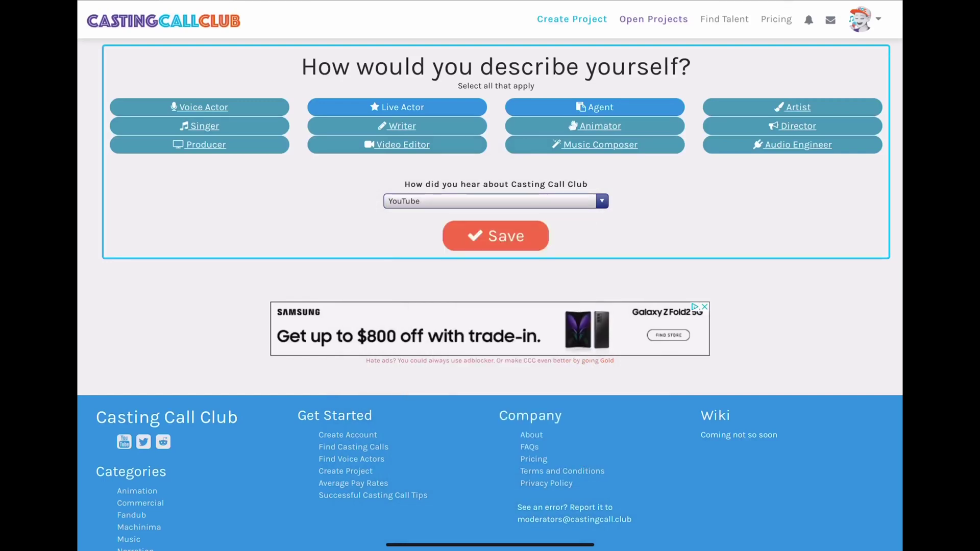
pyautogui.click(495, 235)
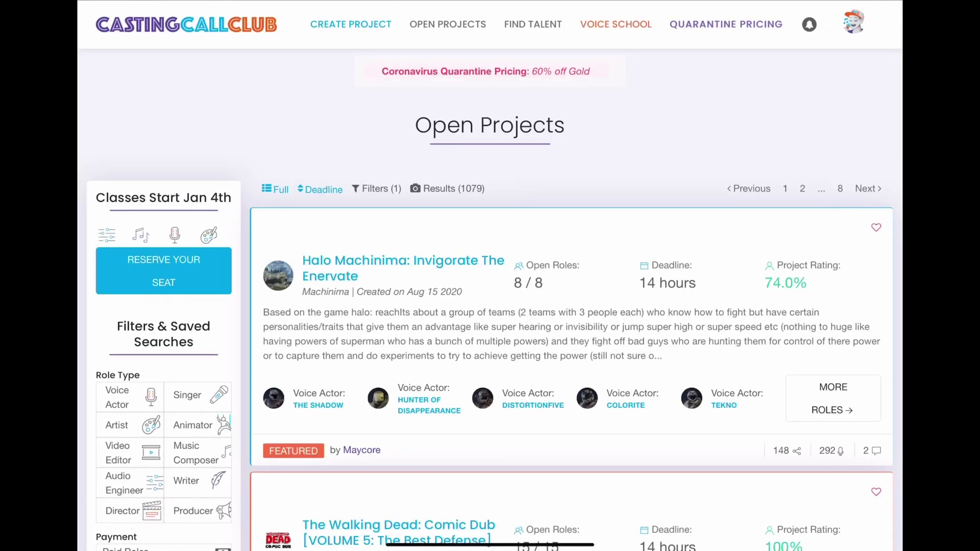
# - Go to My Profile from the avatar menu in the top bar
pyautogui.click(853, 21)
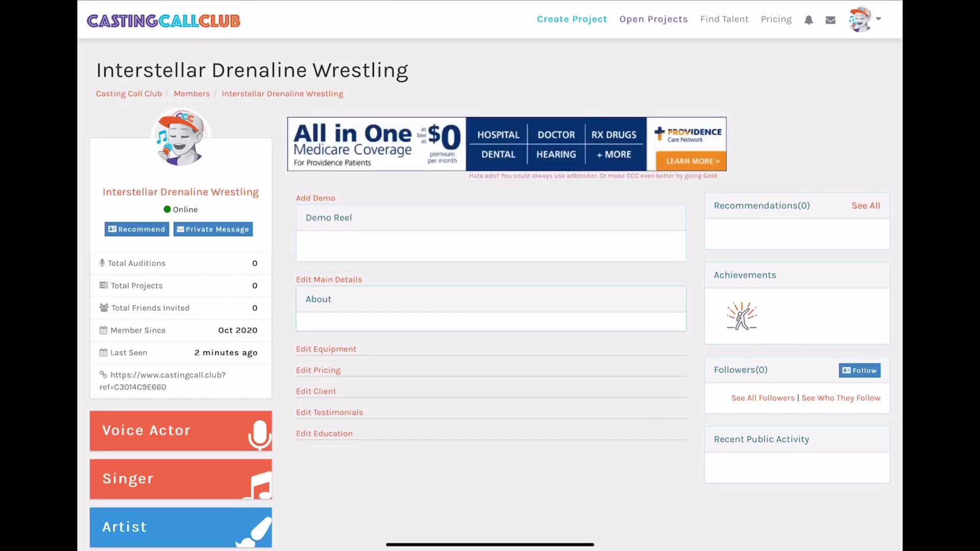
# - Start adding a demo reel by browsing for an audio file
pyautogui.scroll(-5, 490, 275)
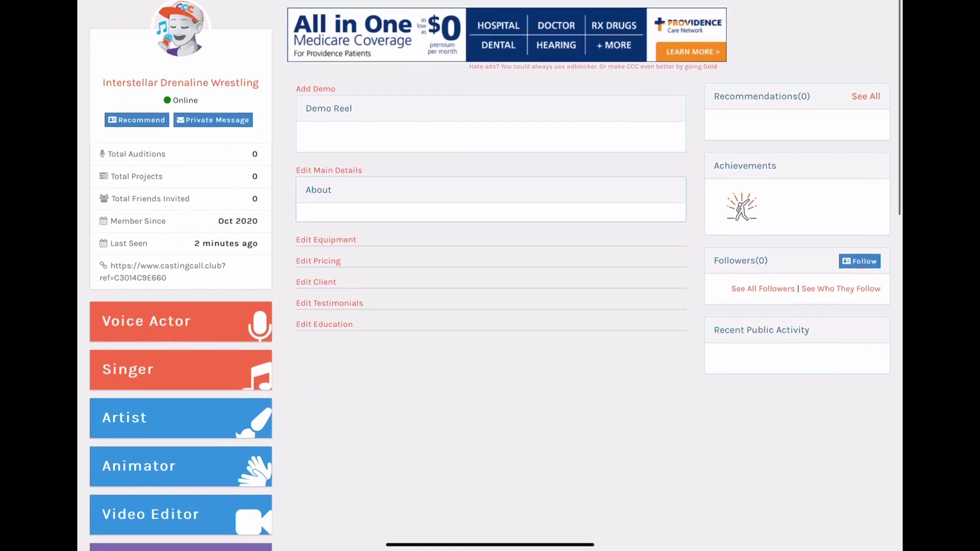
pyautogui.scroll(-1, 490, 275)
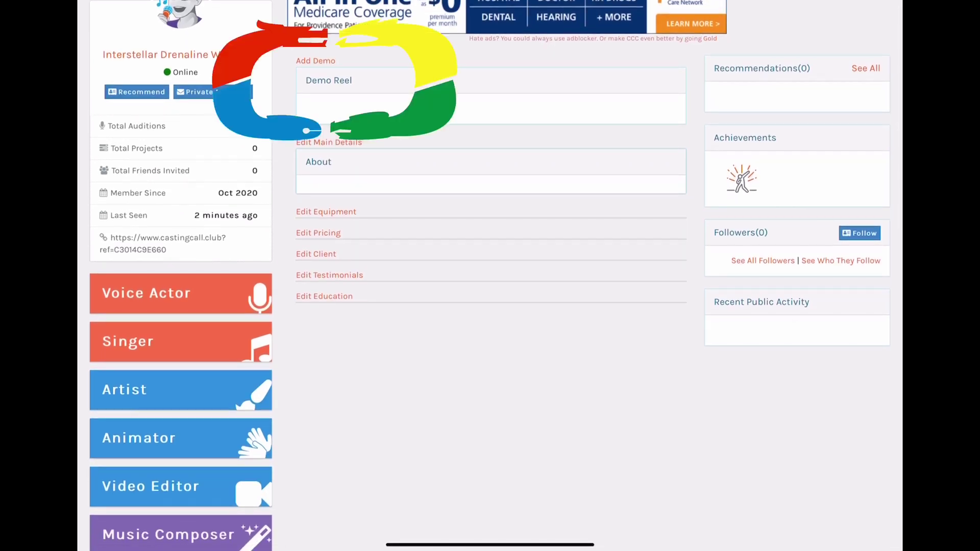
pyautogui.scroll(3, 490, 275)
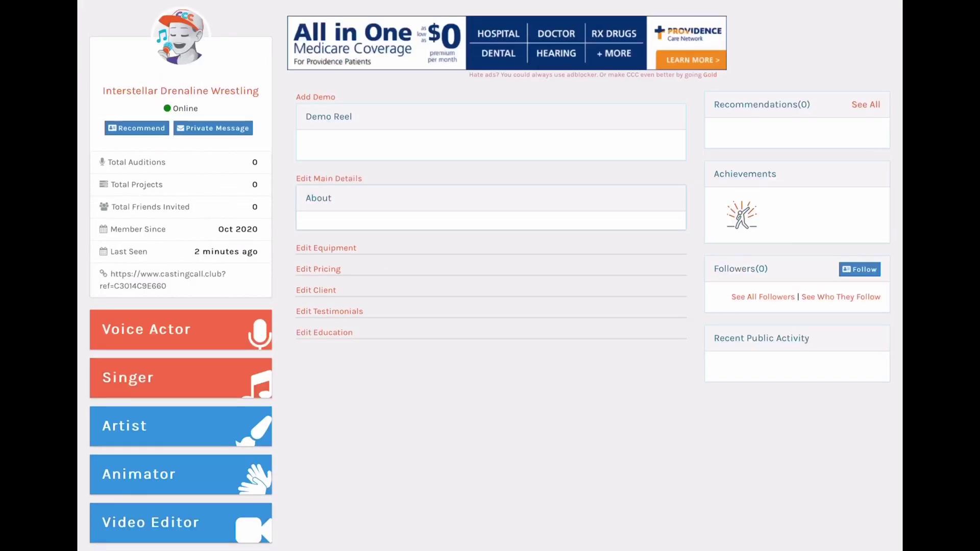
pyautogui.click(306, 96)
pyautogui.click(396, 78)
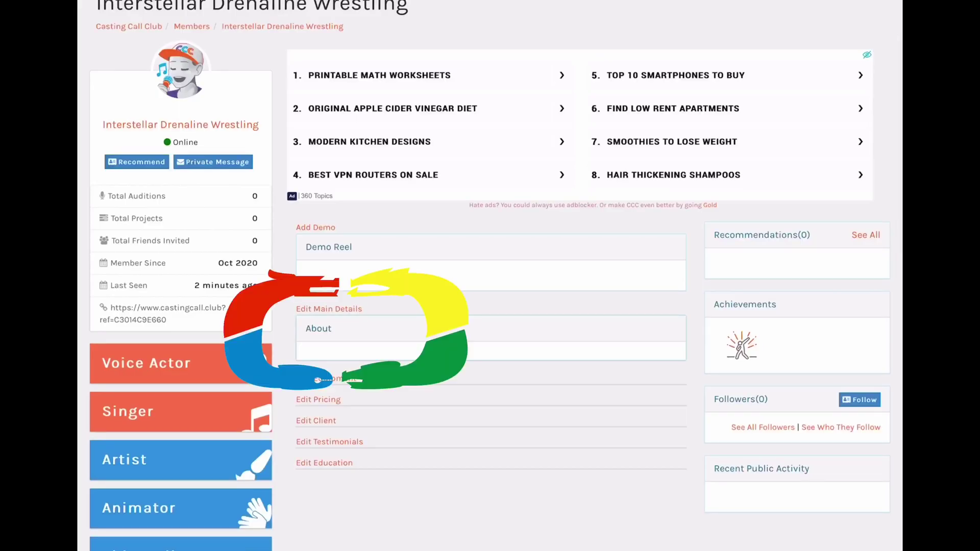
# - Write 'Blah blah blah bla ...' as the About text and submit it
pyautogui.click(328, 309)
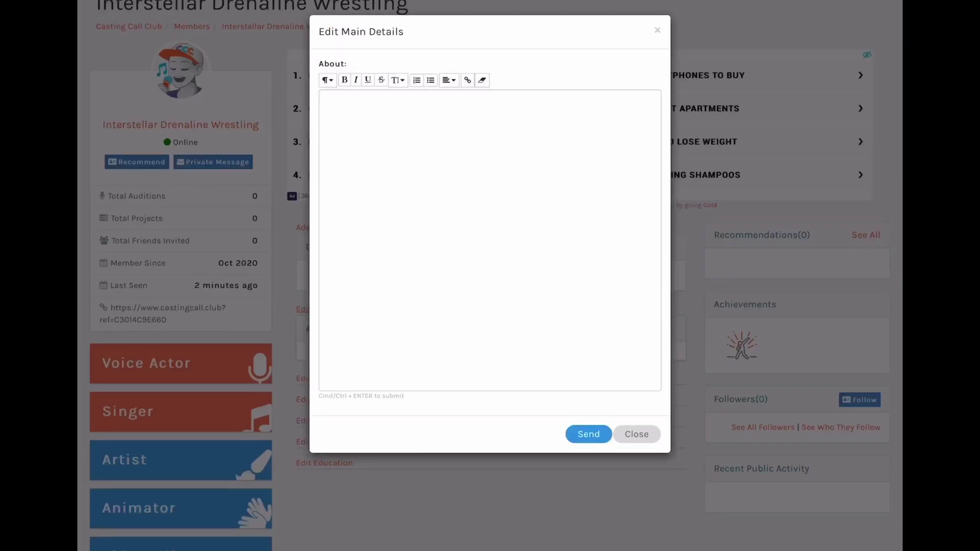
pyautogui.click(327, 99)
pyautogui.write('Bla')
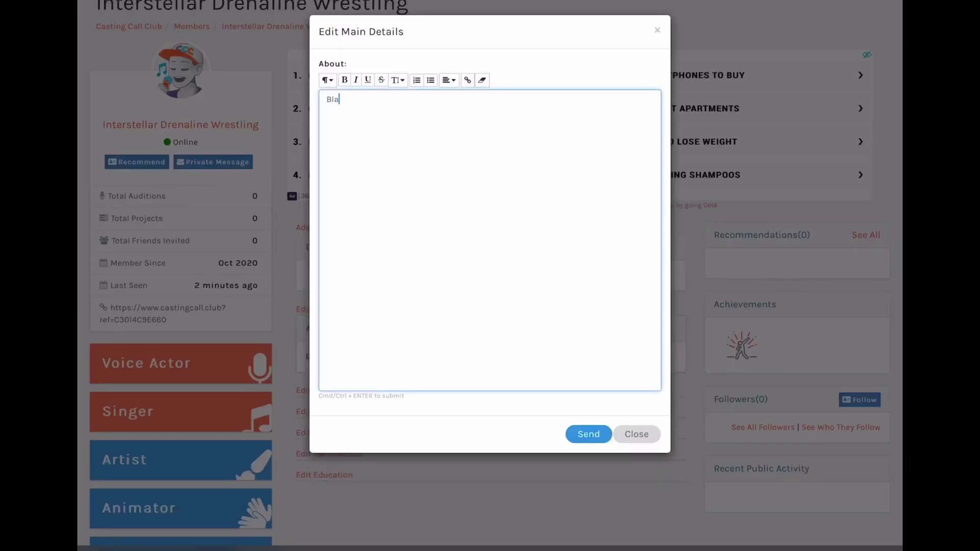
pyautogui.write('h blah blah bla ...')
pyautogui.hotkey('ctrl', 'Return')
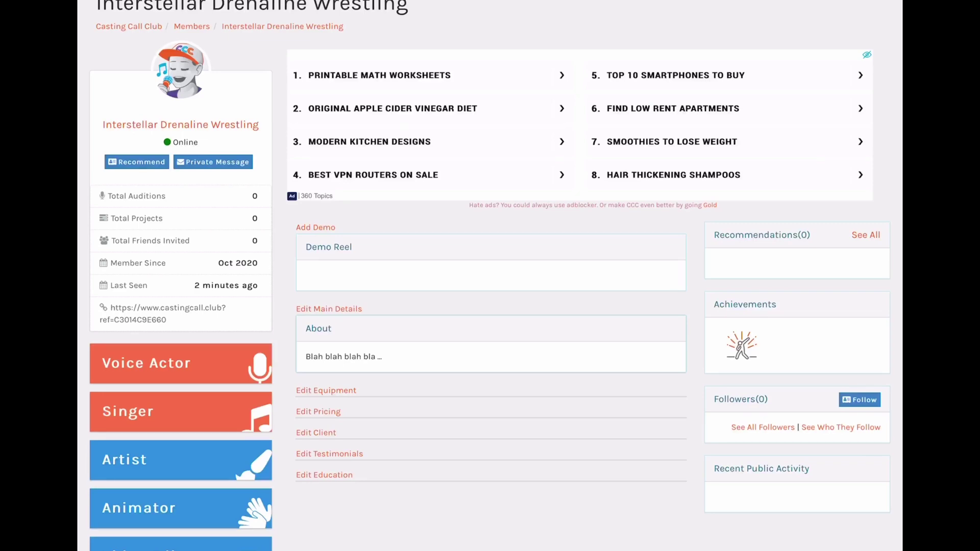
# - List Fifine K670 under Other Equipment in the setup editor and save it
pyautogui.click(326, 390)
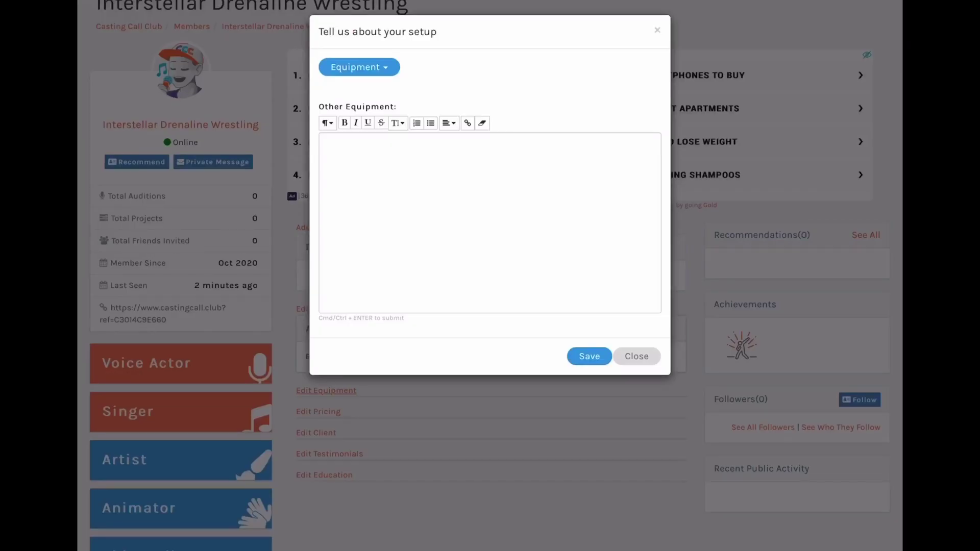
pyautogui.click(327, 142)
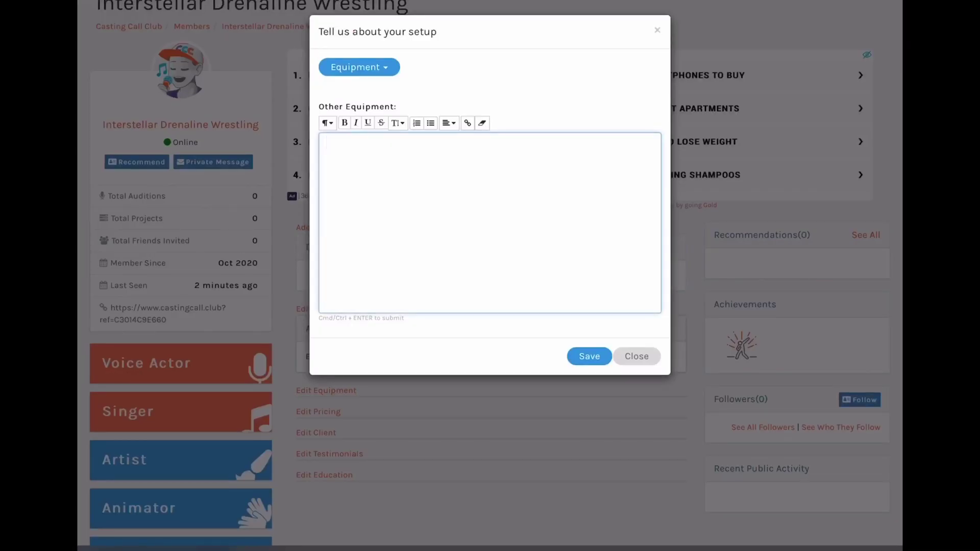
pyautogui.write('Fifine')
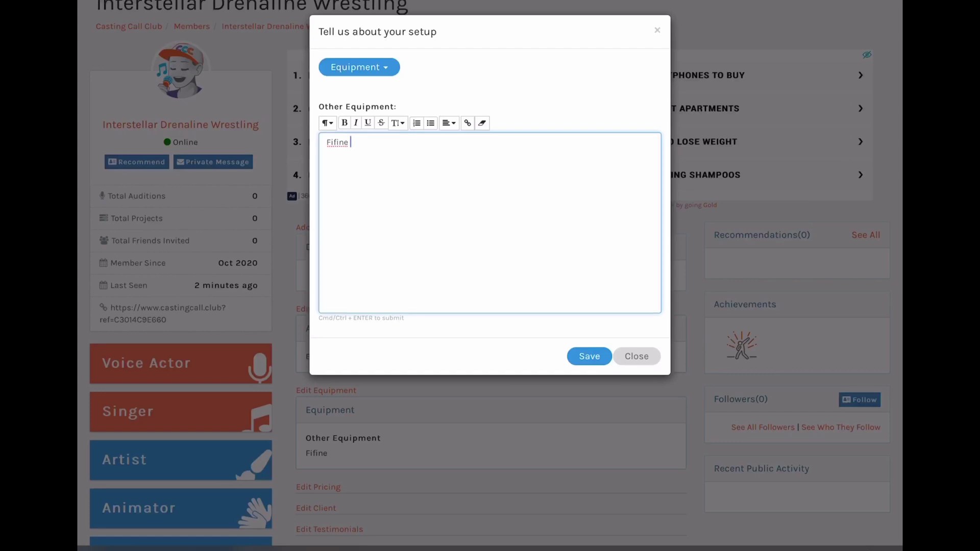
pyautogui.write(' K670')
pyautogui.press('Escape')
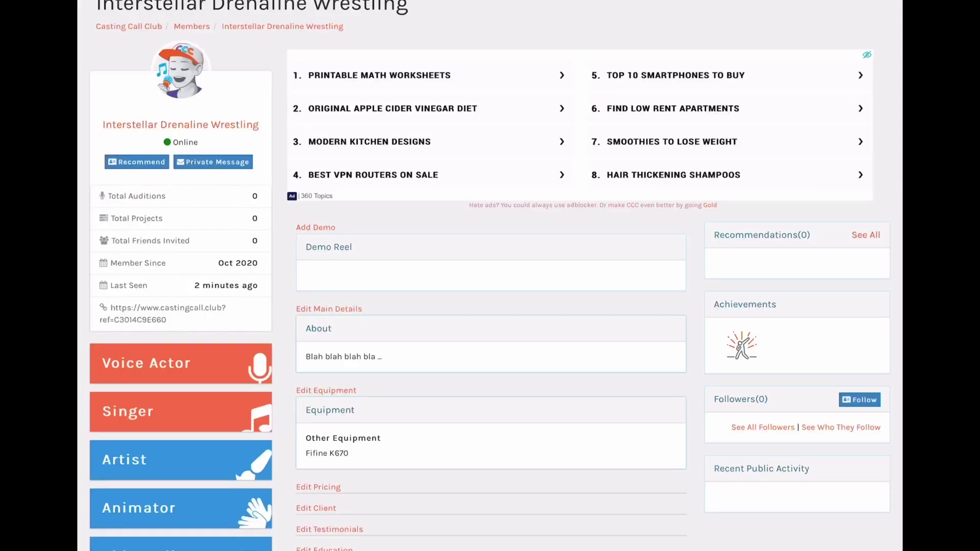
pyautogui.scroll(-3, 490, 275)
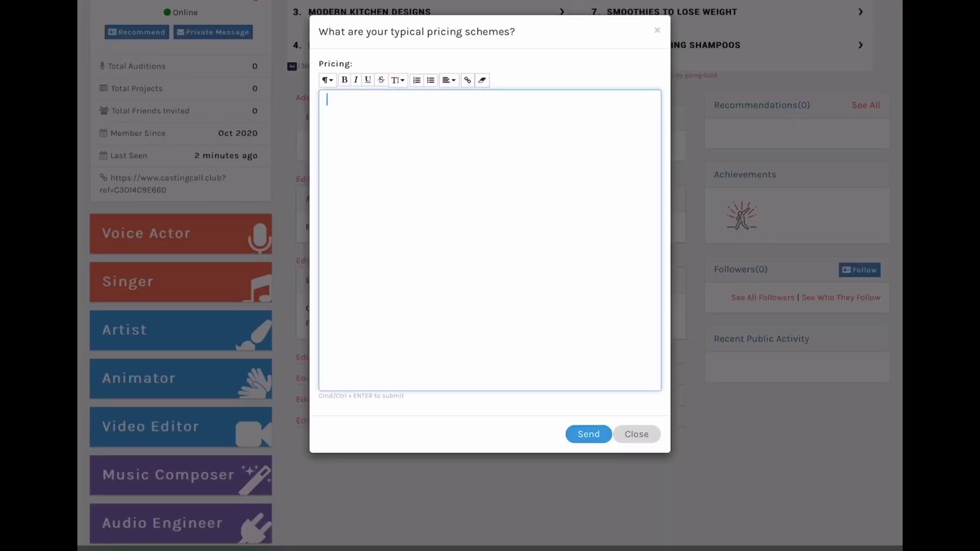
# - Save Pricing as 'Willing to work for free...' and 'Don't mind paid projects though' with 😏
pyautogui.write('www')
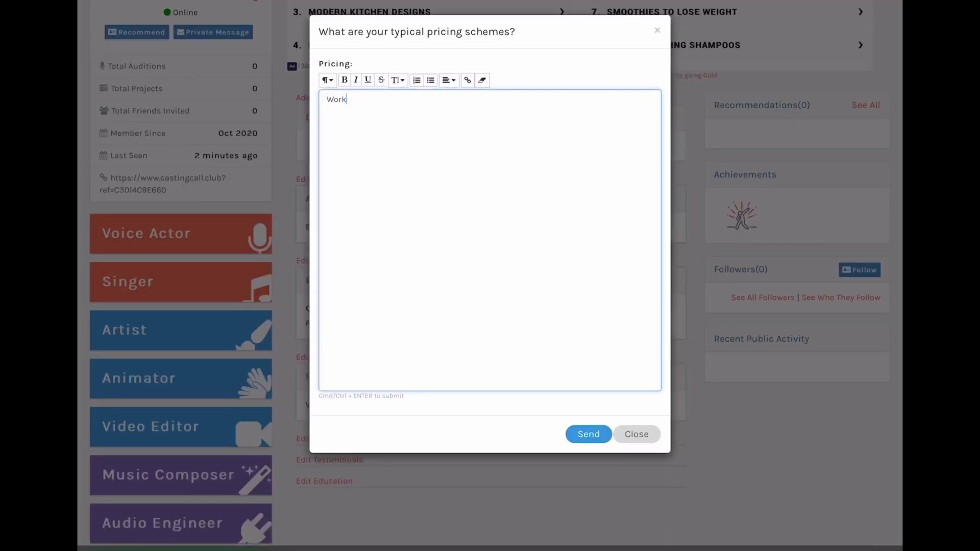
pyautogui.press('BackSpace')
pyautogui.press('BackSpace')
pyautogui.press('BackSpace')
pyautogui.write('Willing to work for free...')
pyautogui.press('Return')
pyautogui.press('Return')
pyautogui.write("Don't ")
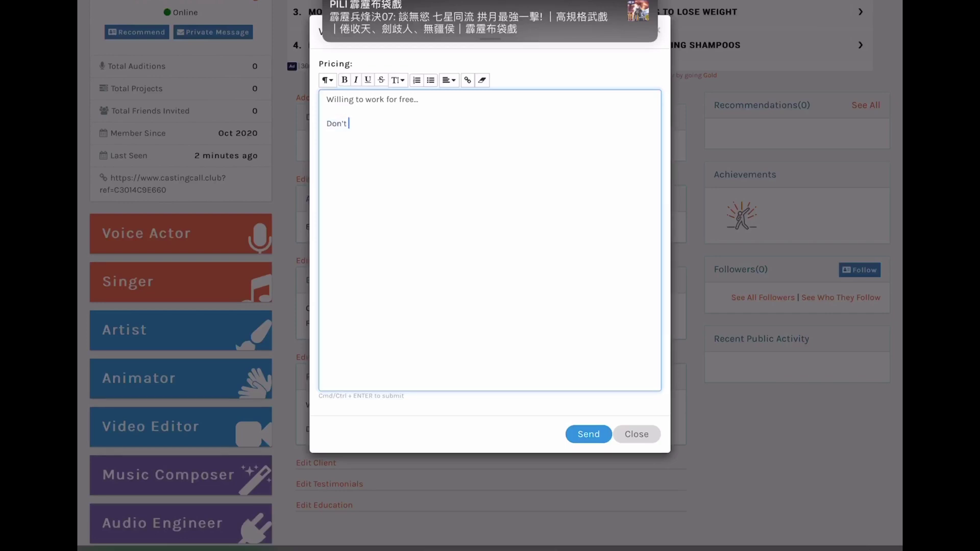
pyautogui.write('mind paid projects though')
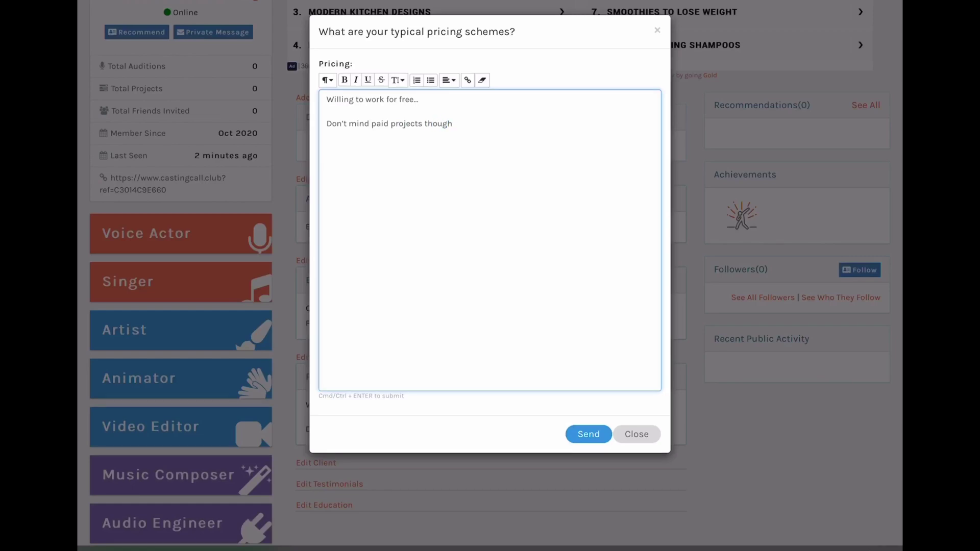
pyautogui.press('ctrl+super+space')
pyautogui.hscroll(-10, 490, 424)
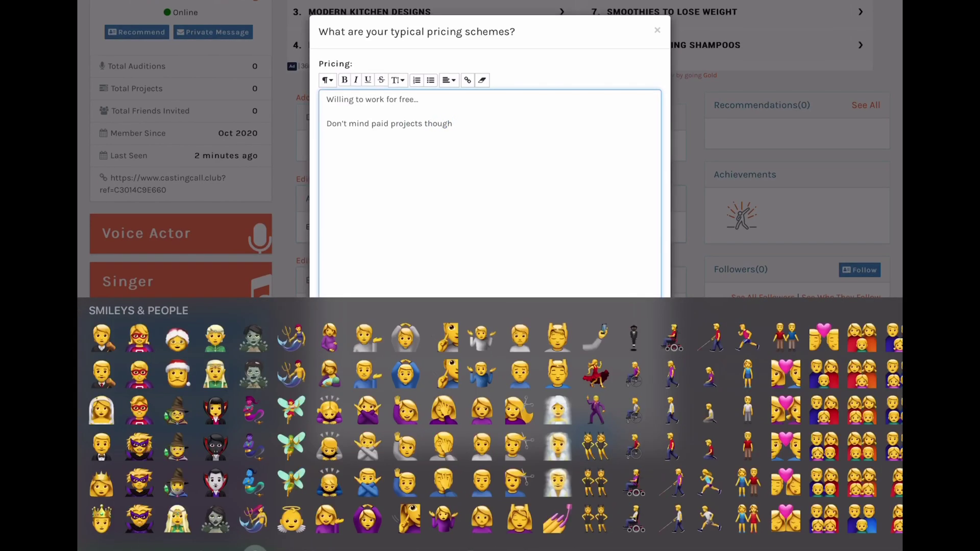
pyautogui.hscroll(-10, 490, 424)
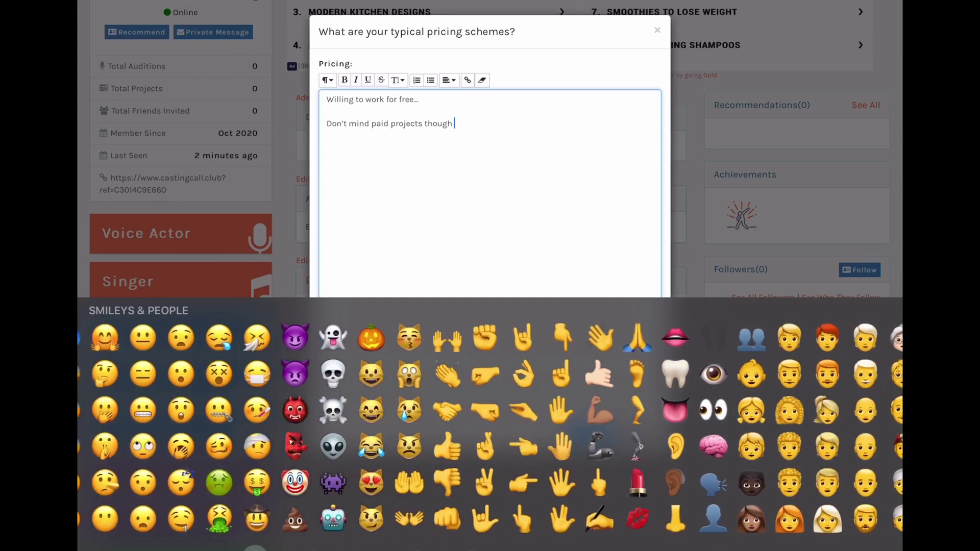
pyautogui.write('😏')
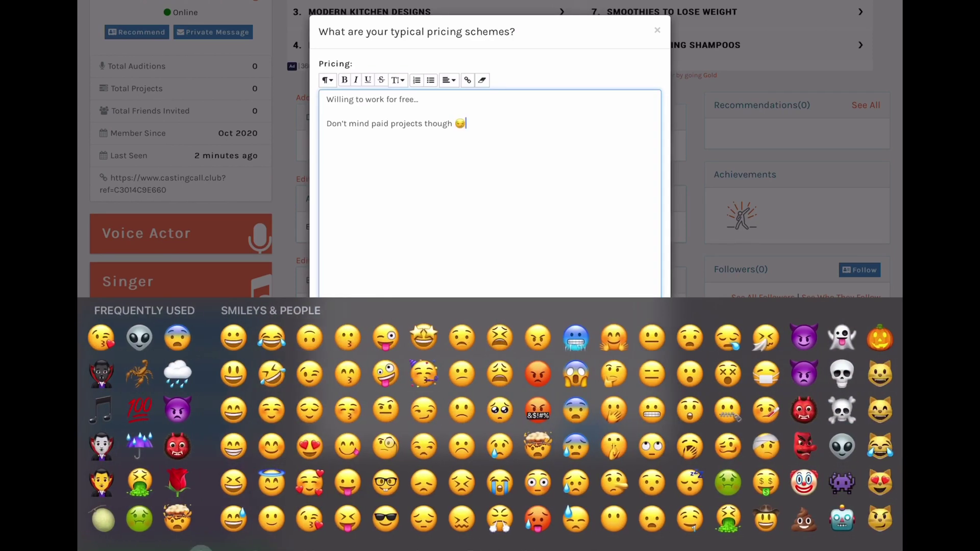
pyautogui.press('super+Return')
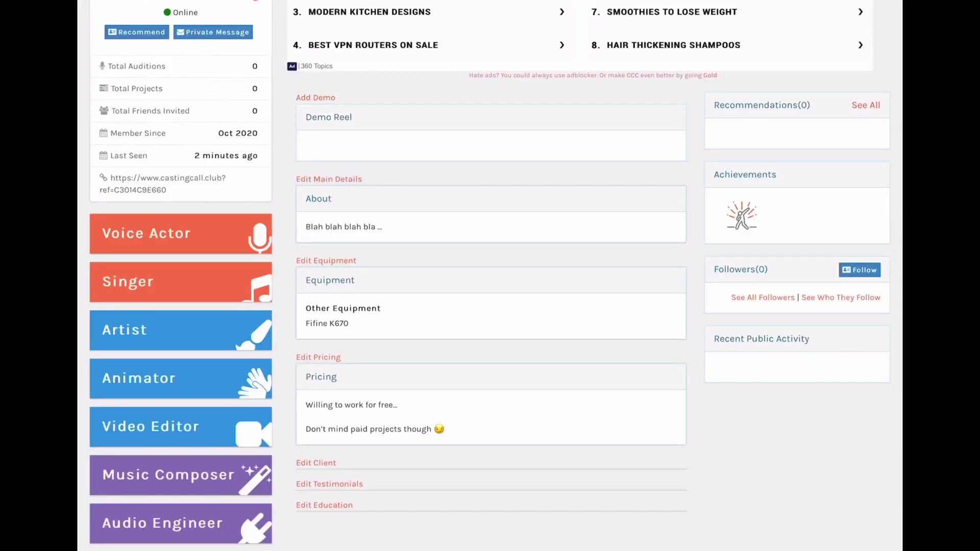
pyautogui.scroll(-3, 490, 275)
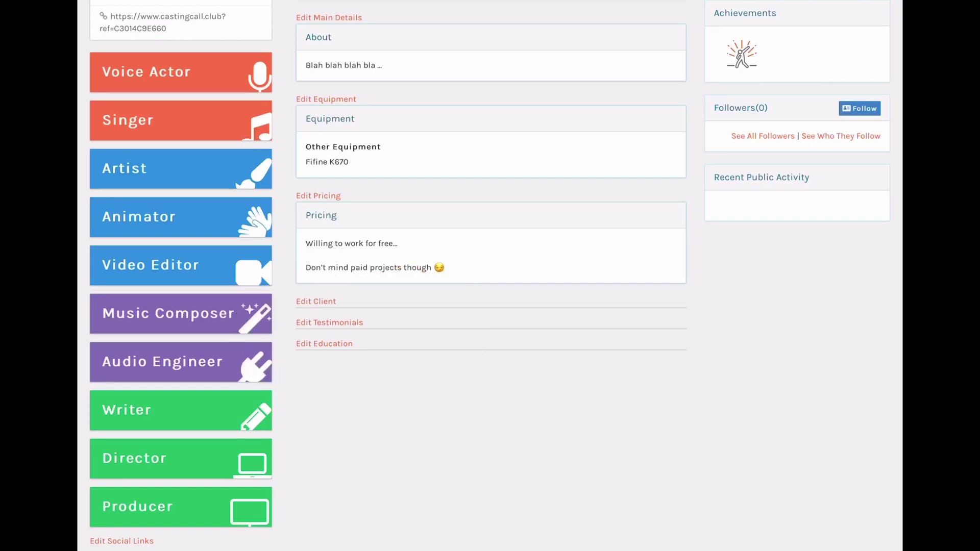
# - Save the Education text 'Who cares about school anyway' followed by a woozy-face emoji
pyautogui.click(324, 344)
pyautogui.click(327, 99)
pyautogui.write('Who ')
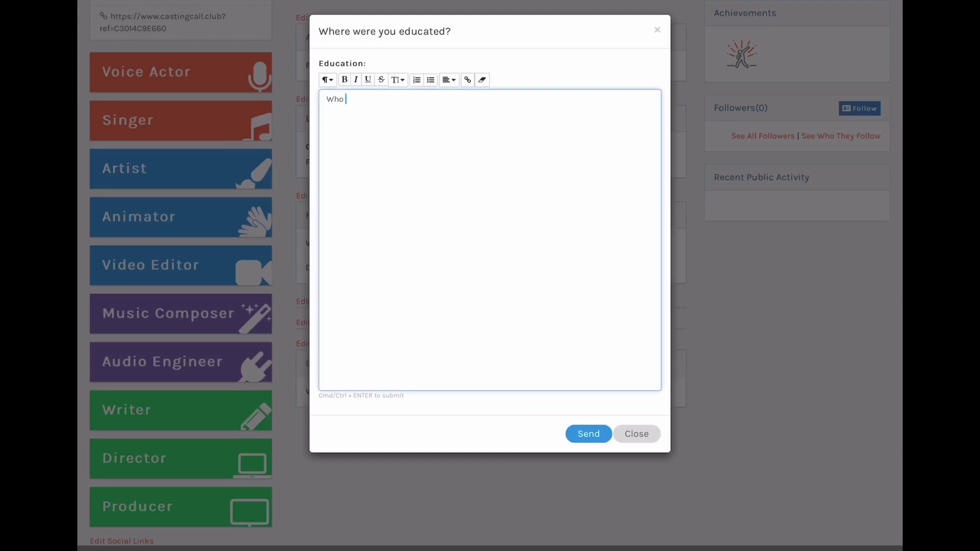
pyautogui.write('cares about school anyway')
pyautogui.hotkey('ctrl', 'space')
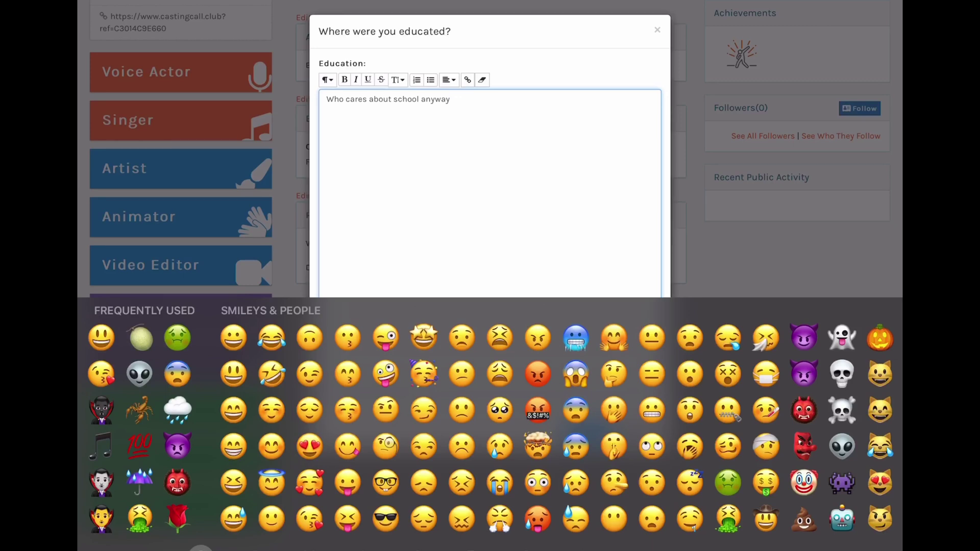
pyautogui.click(728, 446)
pyautogui.click(885, 549)
pyautogui.click(589, 433)
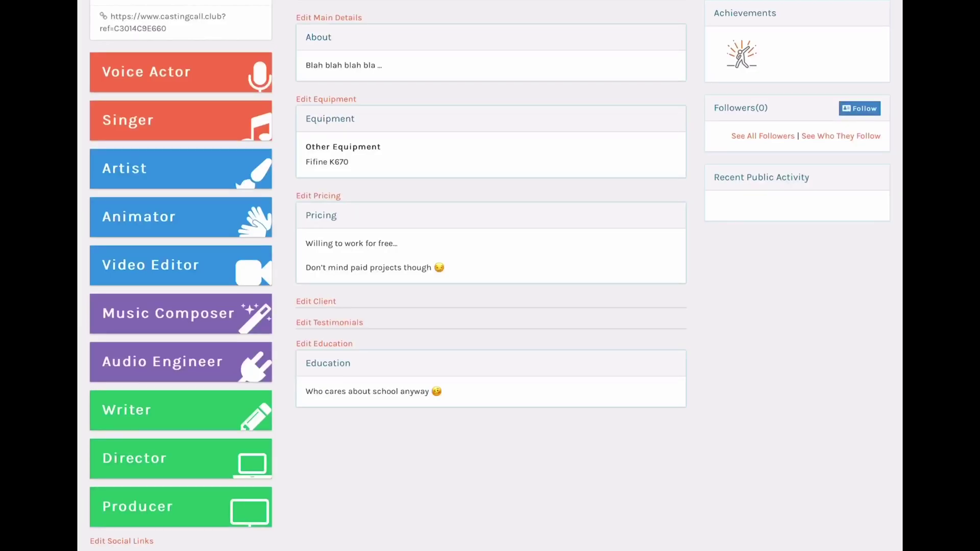
pyautogui.scroll(-10, 490, 275)
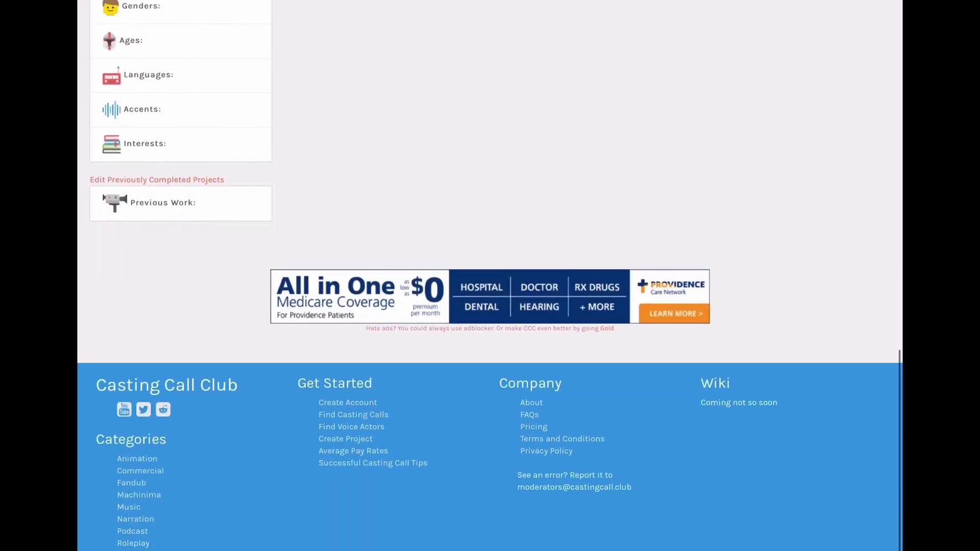
pyautogui.scroll(7, 490, 275)
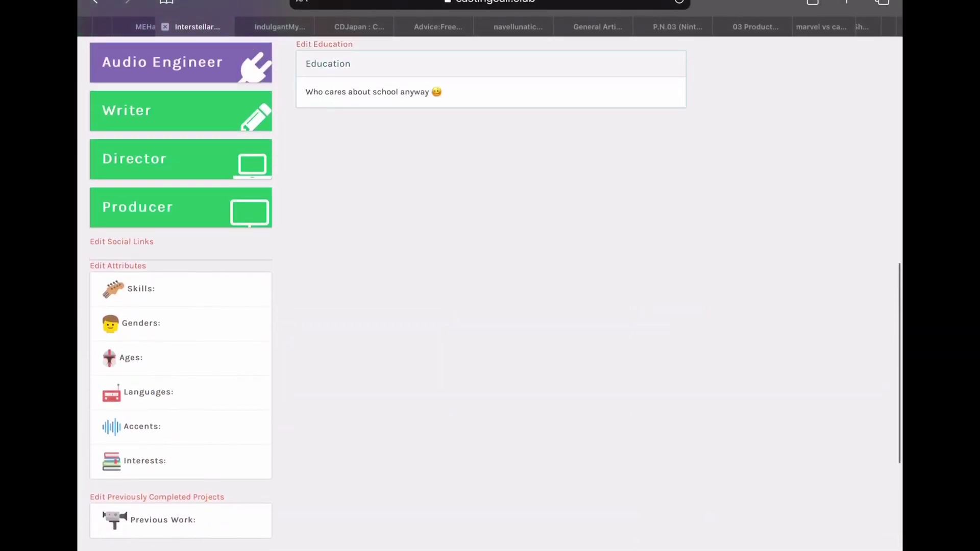
pyautogui.click(122, 242)
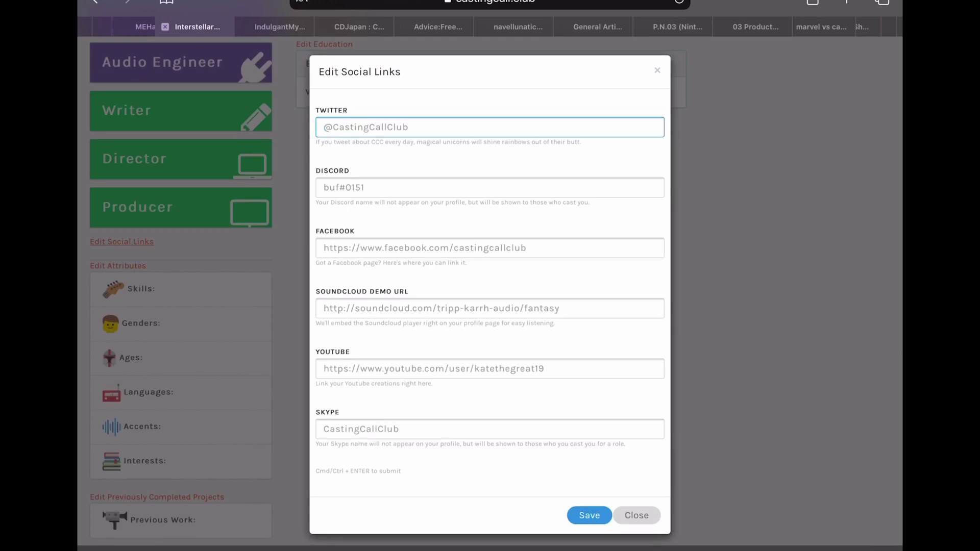
pyautogui.scroll(-1, 490, 275)
pyautogui.press('Escape')
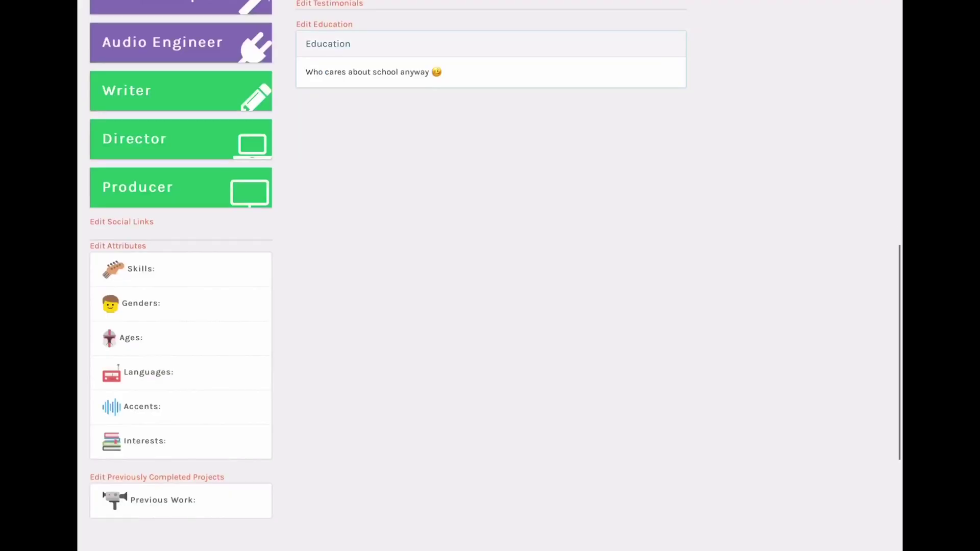
pyautogui.scroll(1, 388, 268)
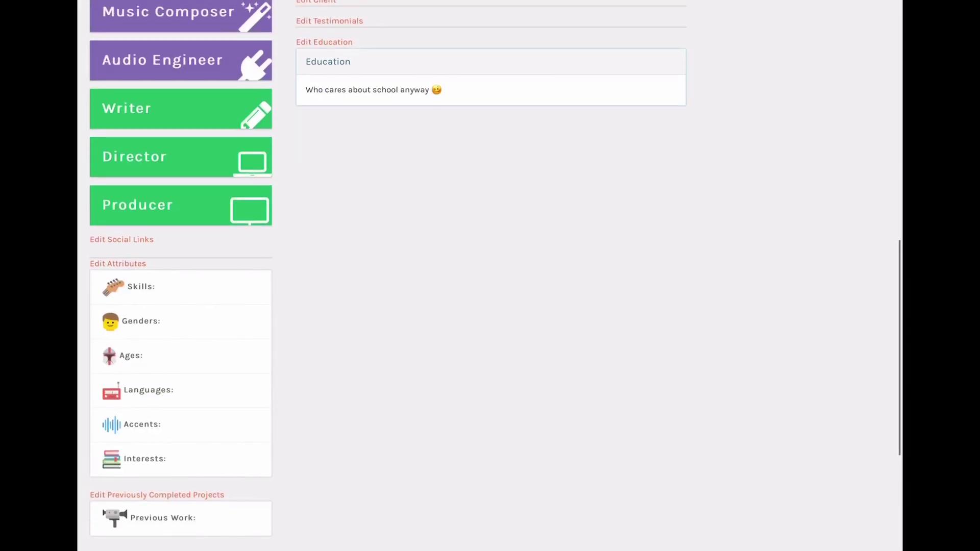
# - In the skills editor, add pro wrestling and street fighter as interest tags
pyautogui.click(114, 286)
pyautogui.write('Pro Wre')
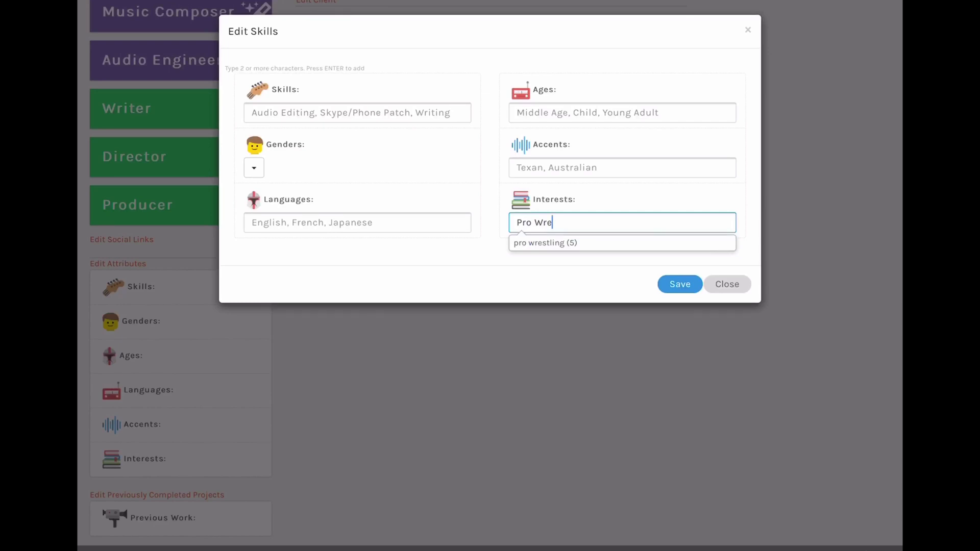
pyautogui.press('Return')
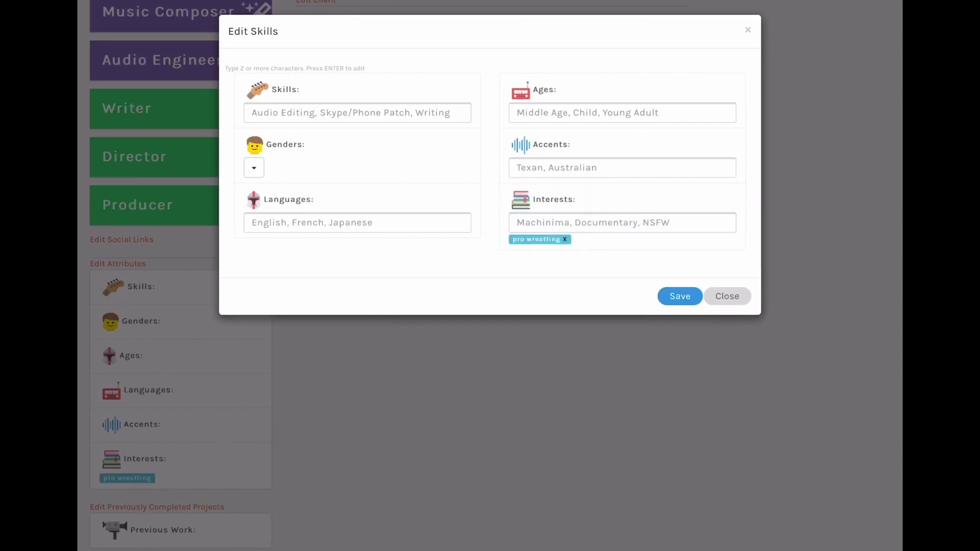
pyautogui.write('Street')
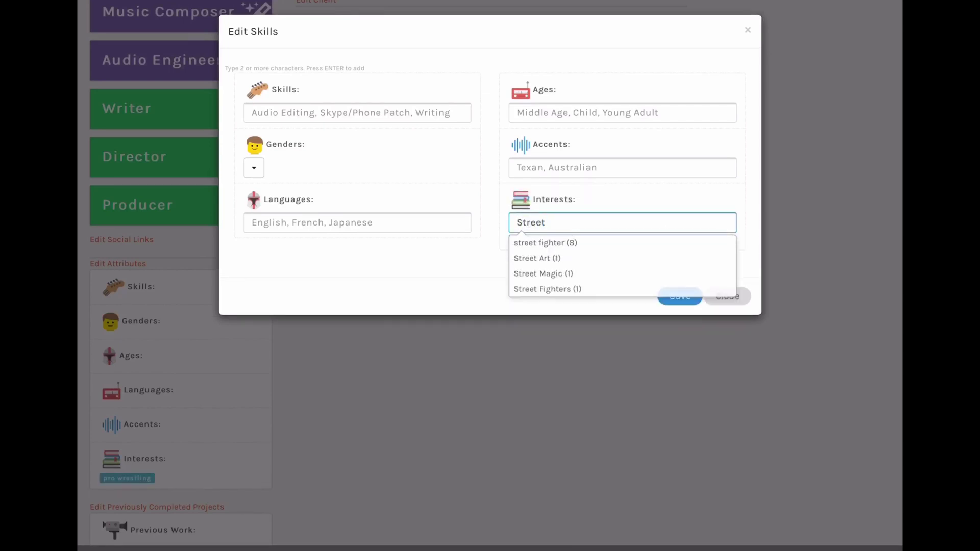
pyautogui.press('Down')
pyautogui.press('Return')
# - Add Russian, Monsters and Old Man as accent tags
pyautogui.click(621, 168)
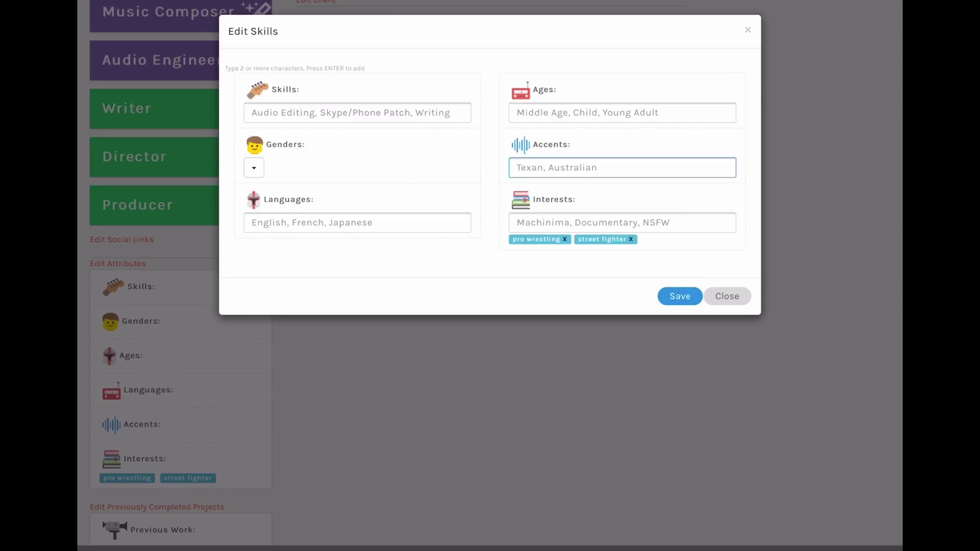
pyautogui.write('Russian')
pyautogui.press('Down')
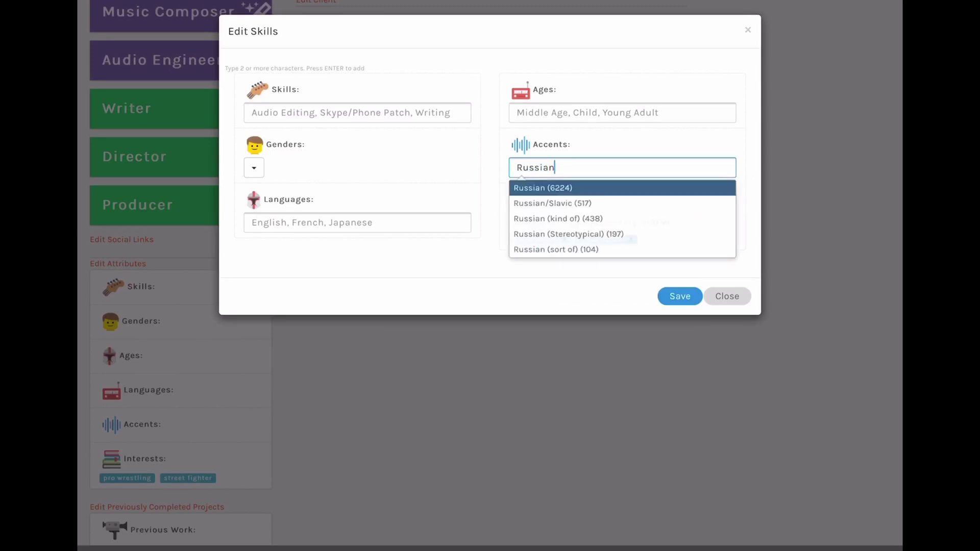
pyautogui.press('Return')
pyautogui.write('Monster')
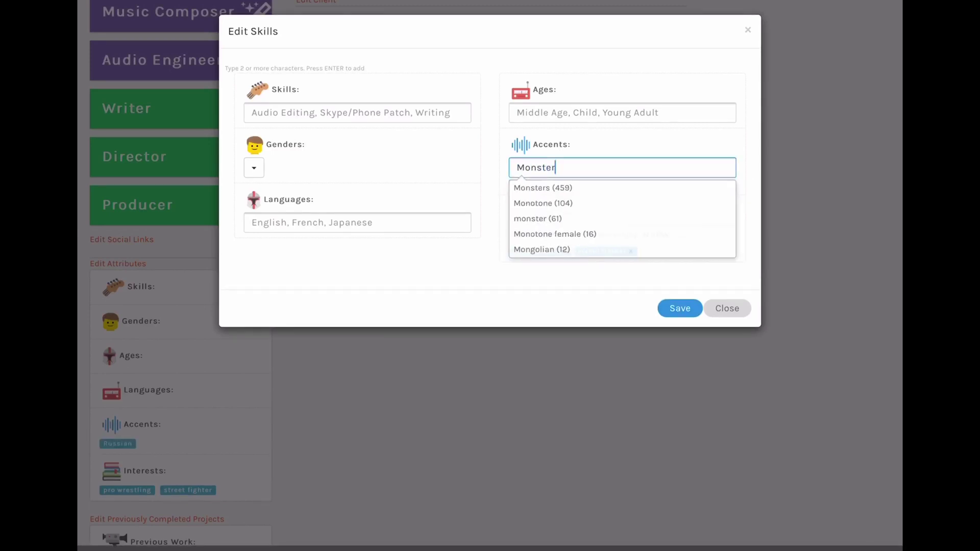
pyautogui.press('Down')
pyautogui.press('Return')
pyautogui.write('Old')
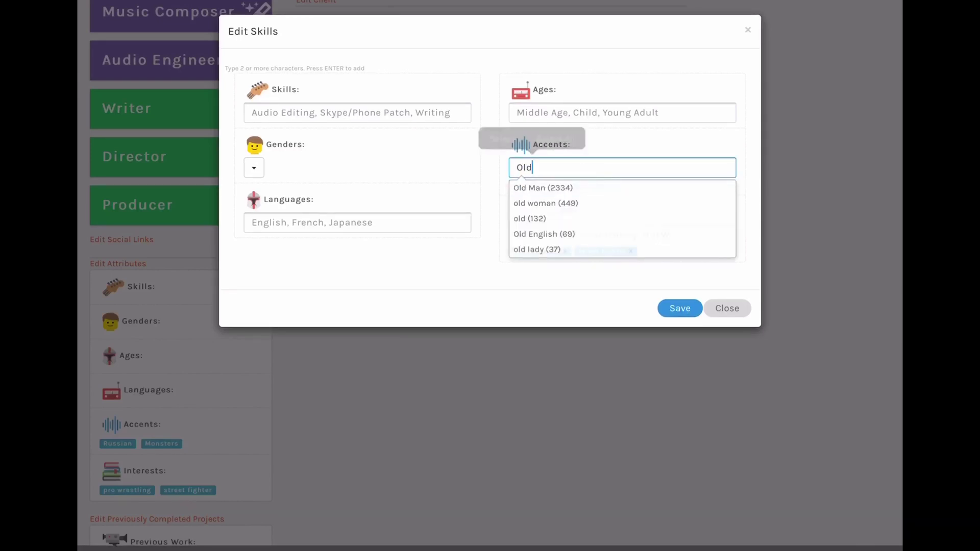
pyautogui.press('Down')
pyautogui.press('Return')
# - Add YoungAdult, Adult and Old Man as age tags
pyautogui.click(622, 112)
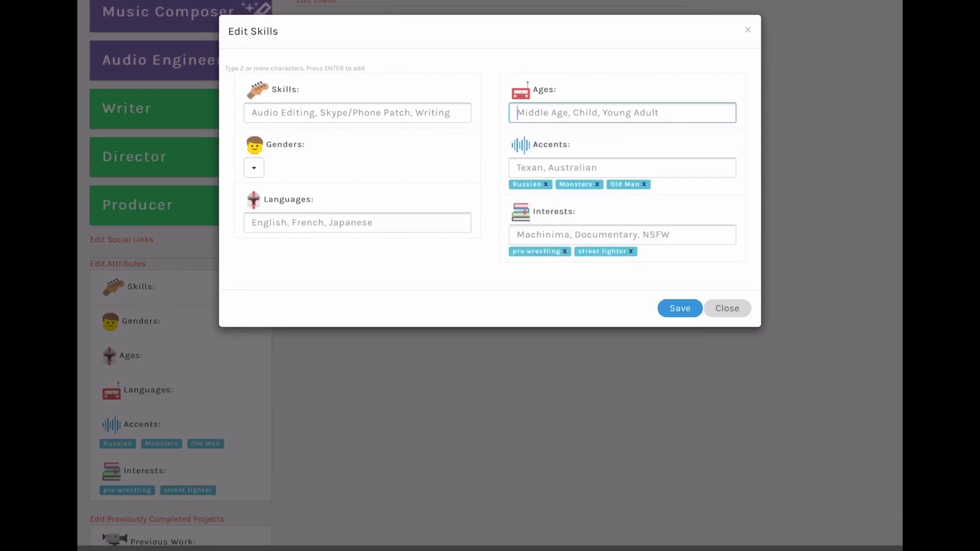
pyautogui.write('Young')
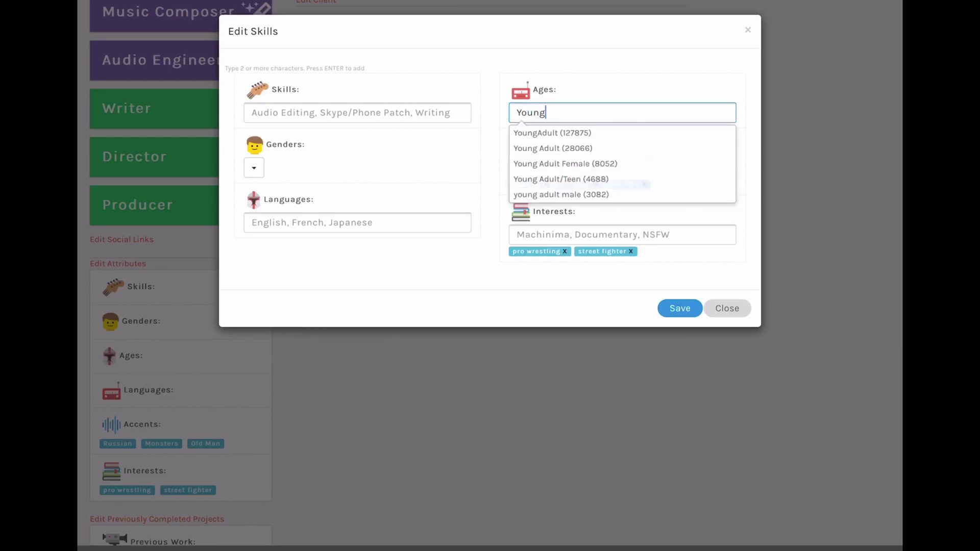
pyautogui.press('Down')
pyautogui.press('Return')
pyautogui.write('Adult')
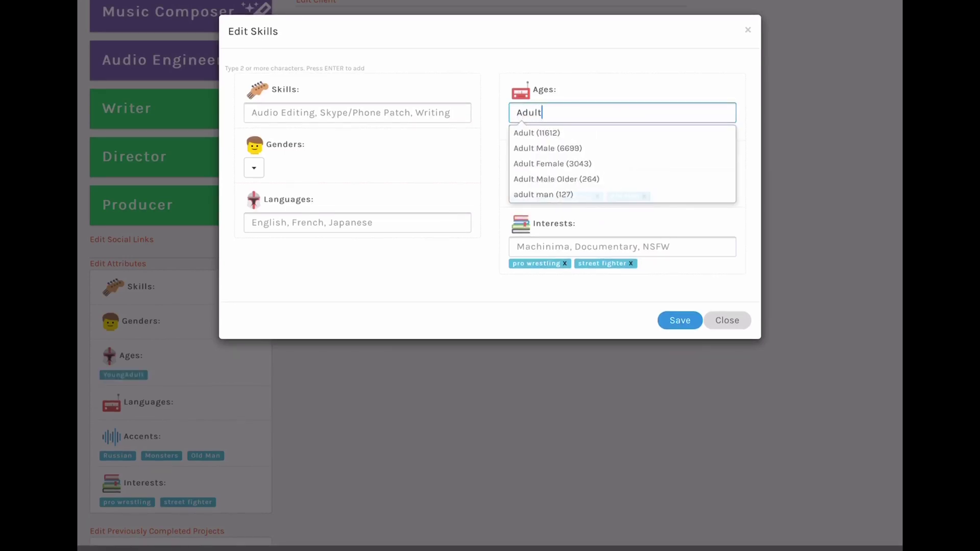
pyautogui.press('Down')
pyautogui.press('Return')
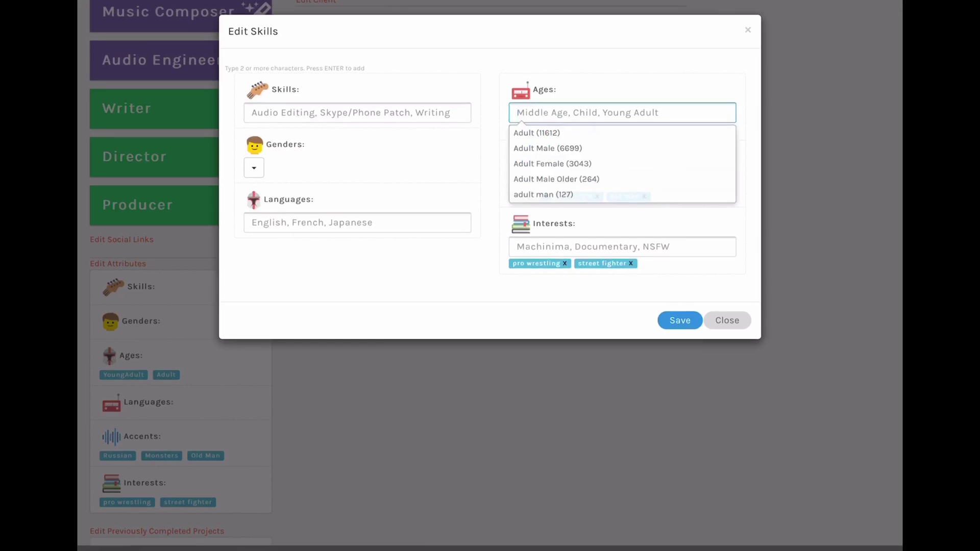
pyautogui.write('Old')
pyautogui.press('Down')
pyautogui.press('Return')
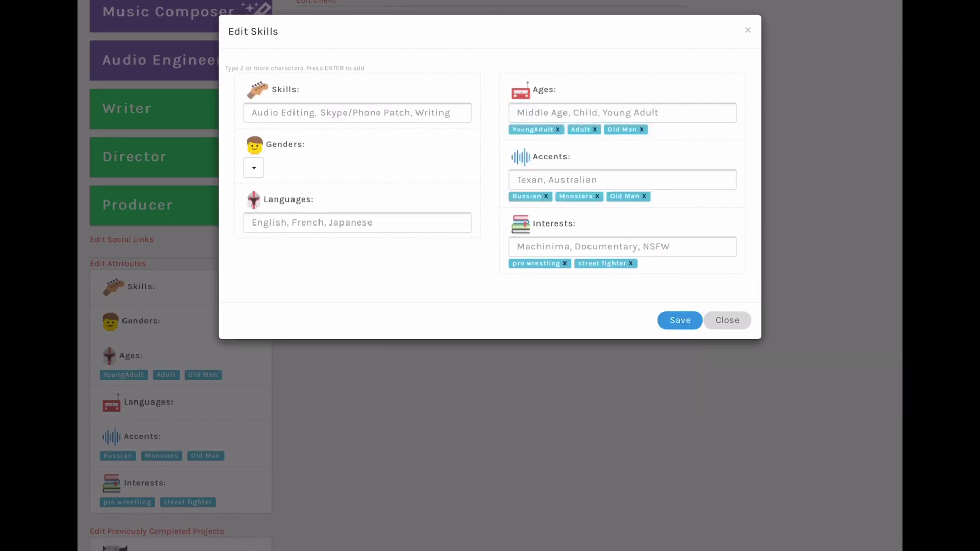
# - Add English as a language tag and YouTube as a skill tag
pyautogui.click(357, 222)
pyautogui.write('English')
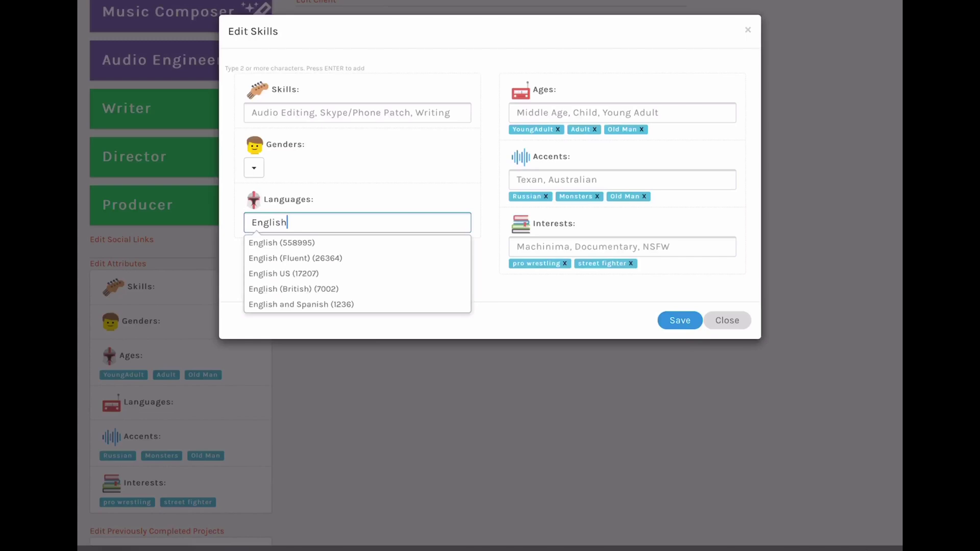
pyautogui.press('Down')
pyautogui.press('Return')
pyautogui.click(357, 112)
pyautogui.write('Finding')
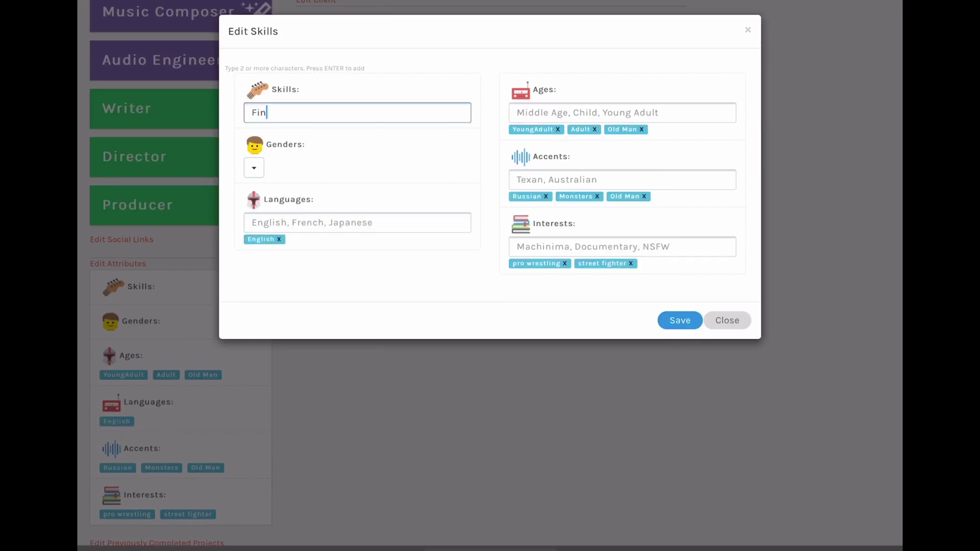
pyautogui.press('BackSpace')
pyautogui.press('BackSpace')
pyautogui.press('BackSpace')
pyautogui.press('BackSpace')
pyautogui.press('BackSpace')
pyautogui.press('BackSpace')
pyautogui.press('BackSpace')
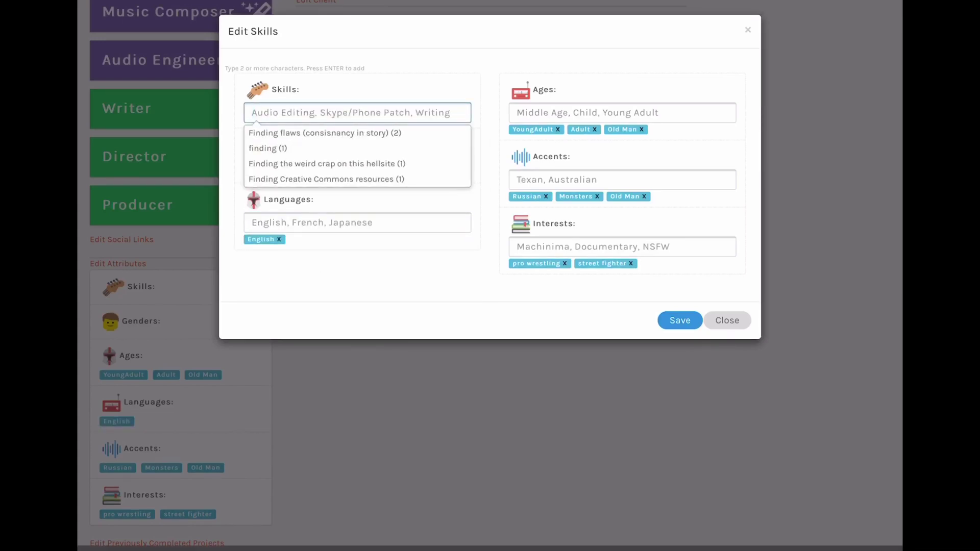
pyautogui.write('YouTube')
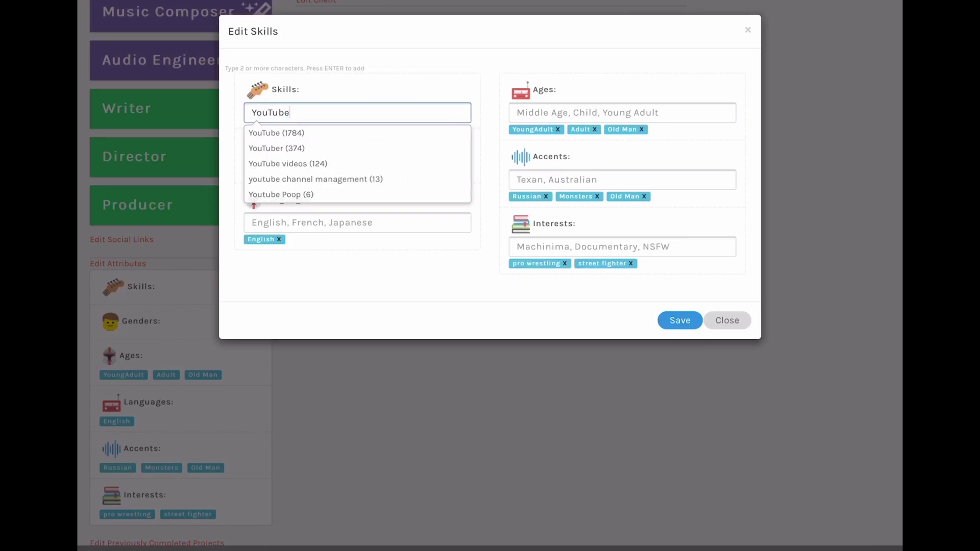
pyautogui.press('Down')
pyautogui.press('Return')
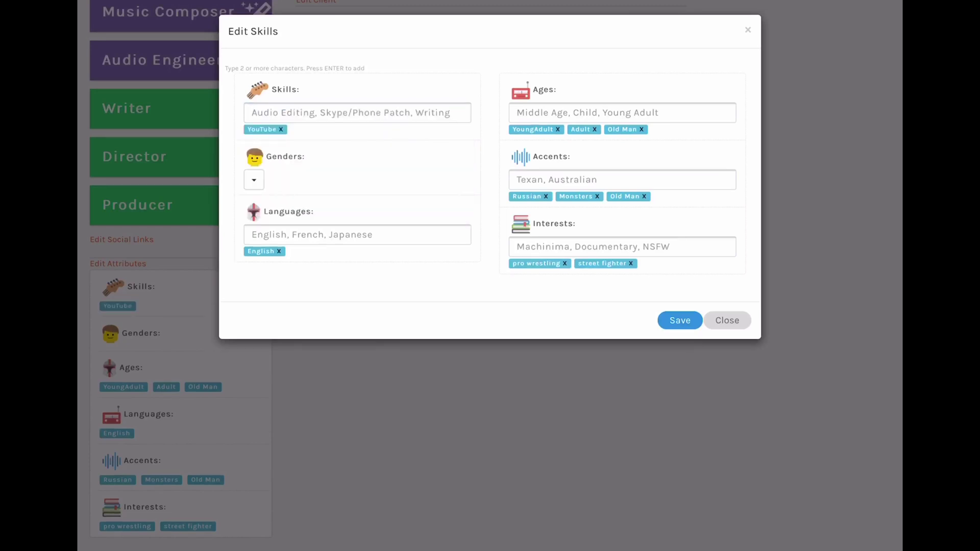
# - Set the gender to Male and save the attributes
pyautogui.click(254, 180)
pyautogui.click(265, 218)
pyautogui.click(680, 321)
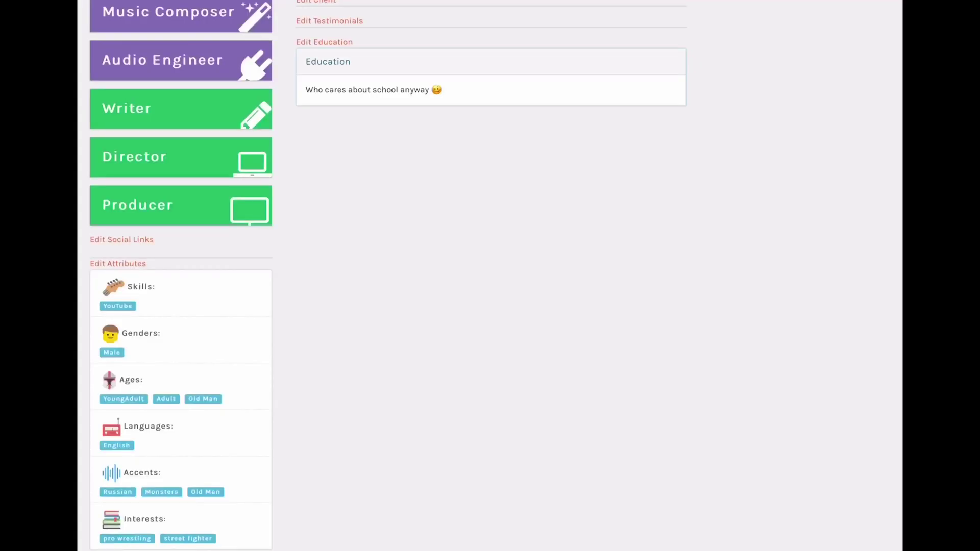
pyautogui.scroll(-3, 490, 275)
pyautogui.scroll(-3, 157, 314)
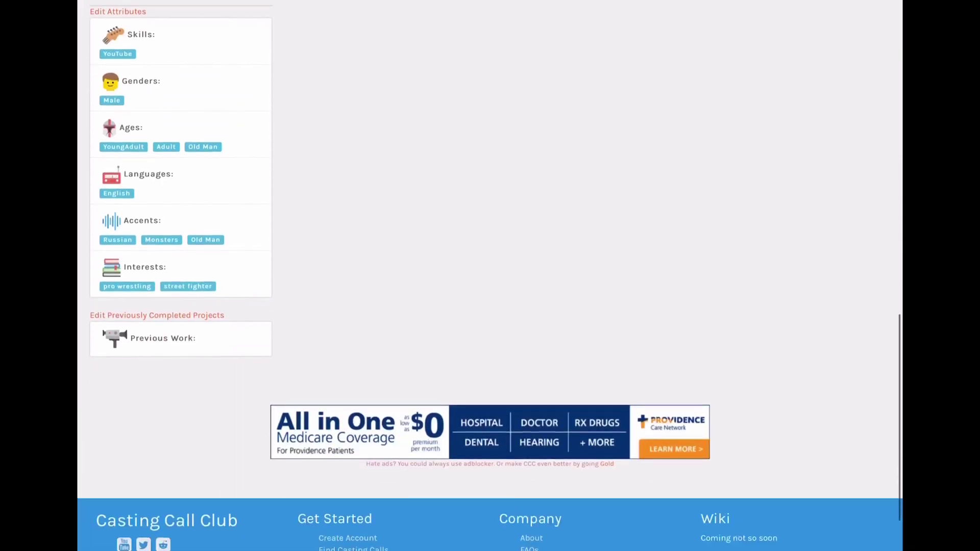
pyautogui.click(157, 315)
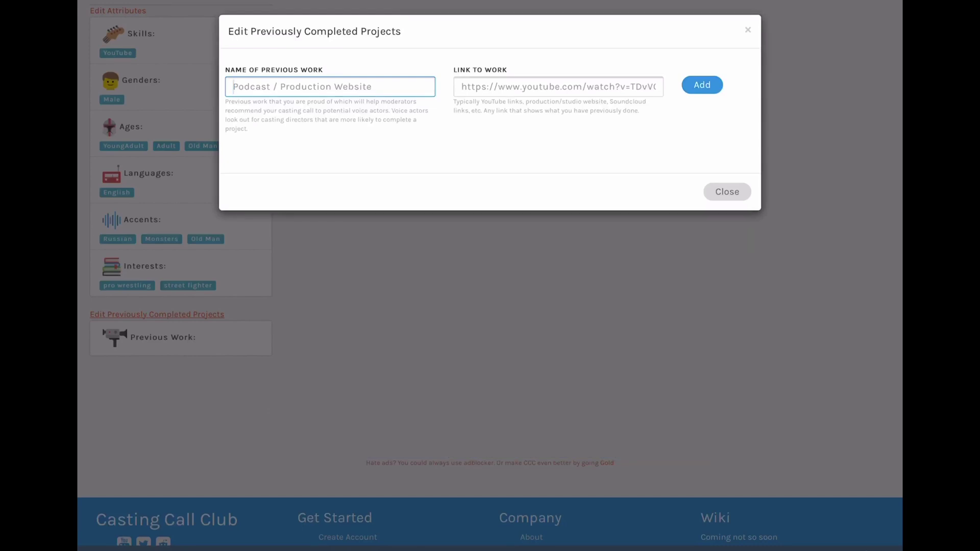
pyautogui.press('Escape')
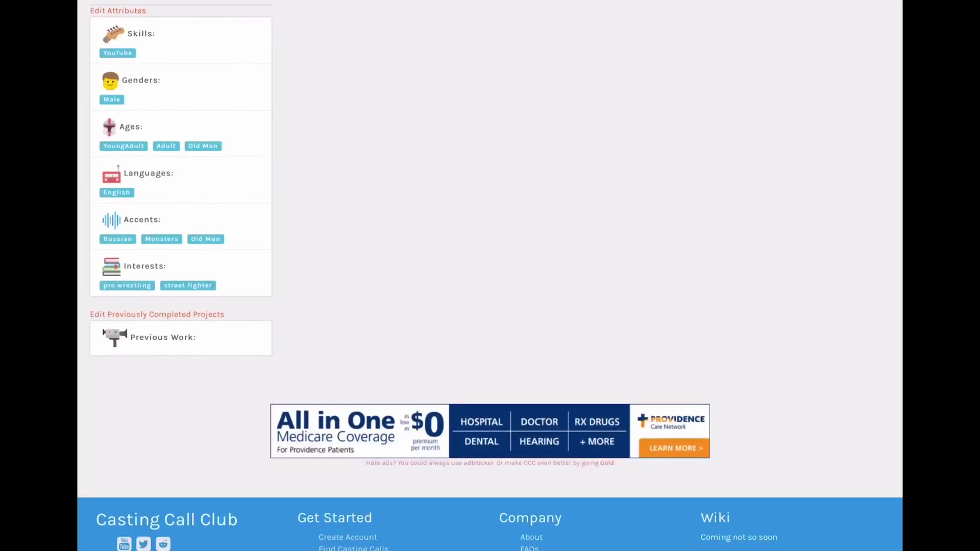
pyautogui.scroll(-3, 490, 276)
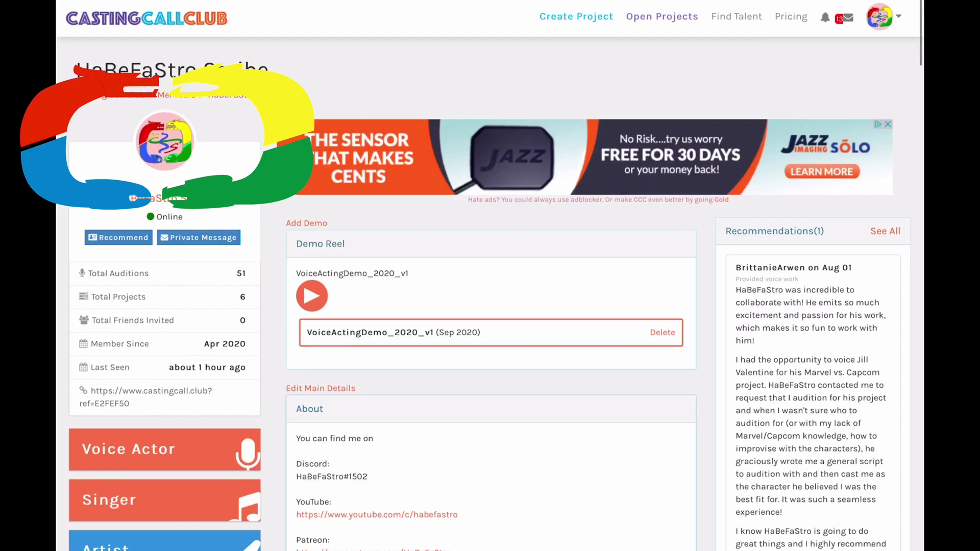
pyautogui.click(164, 142)
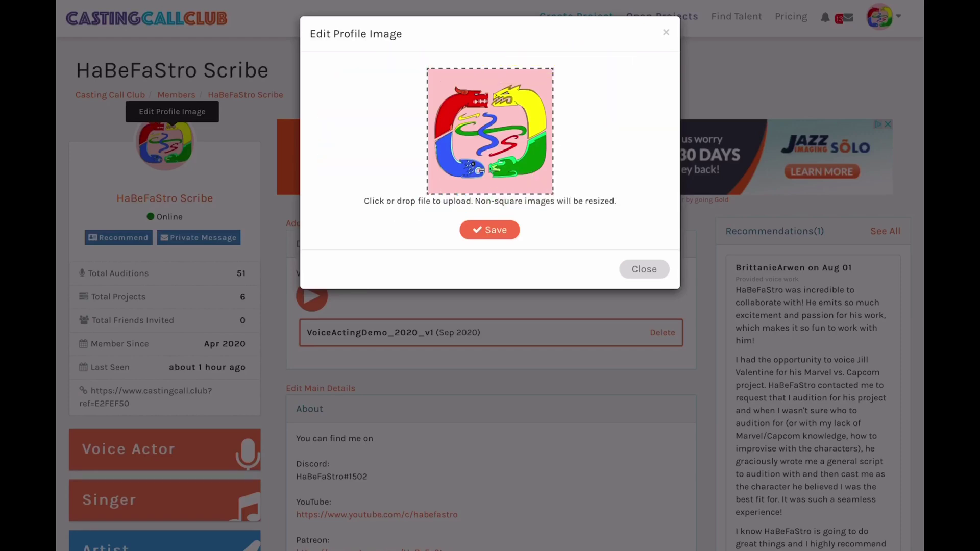
pyautogui.click(511, 135)
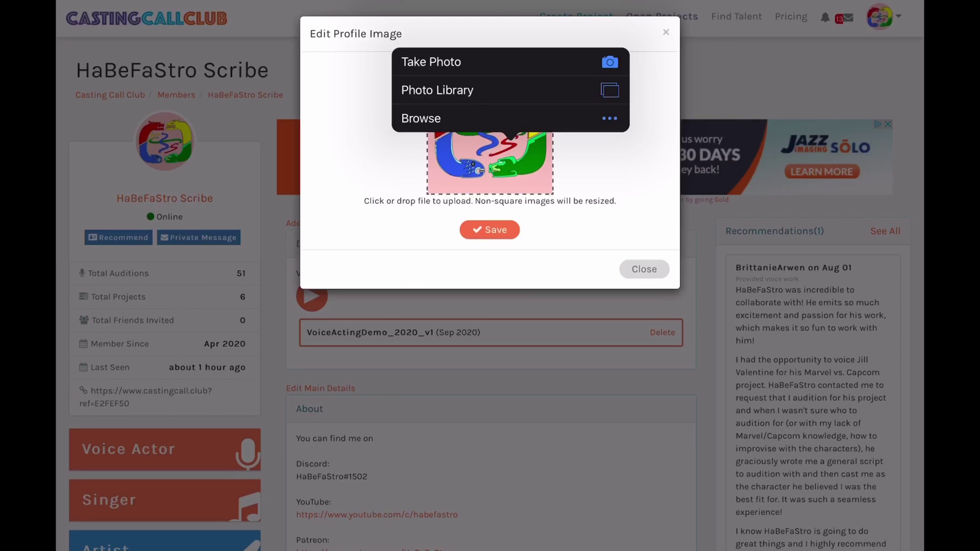
pyautogui.press('Escape')
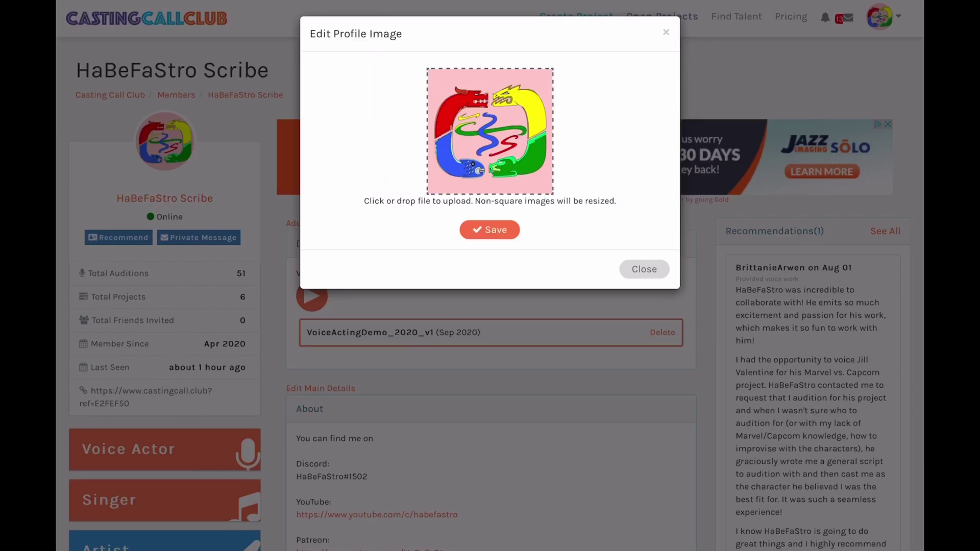
pyautogui.click(489, 230)
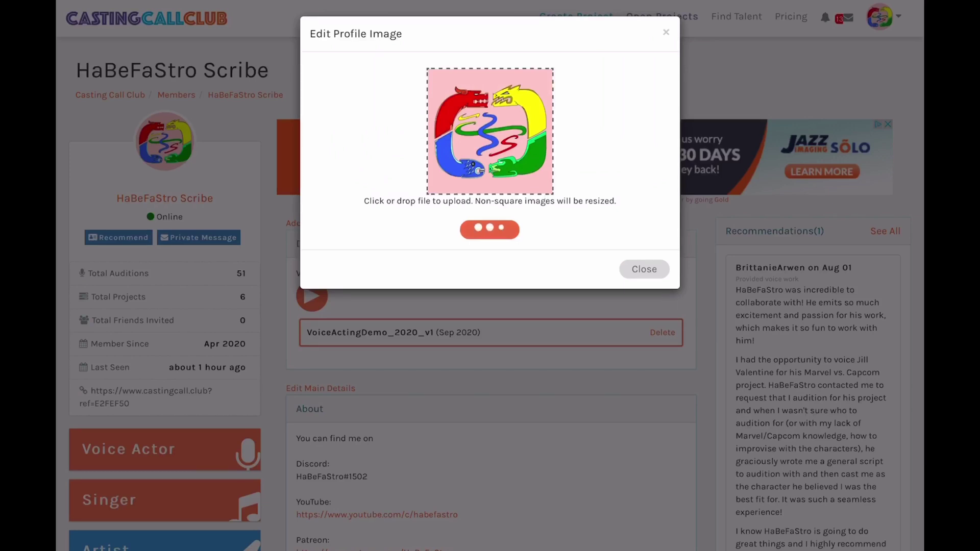